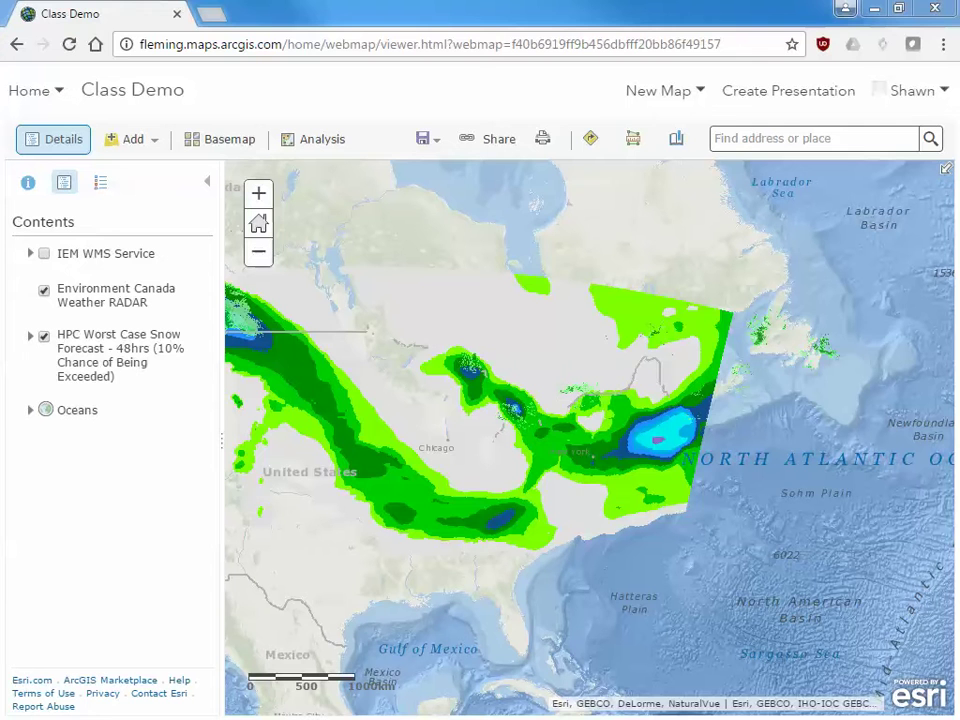
left_click(660, 100)
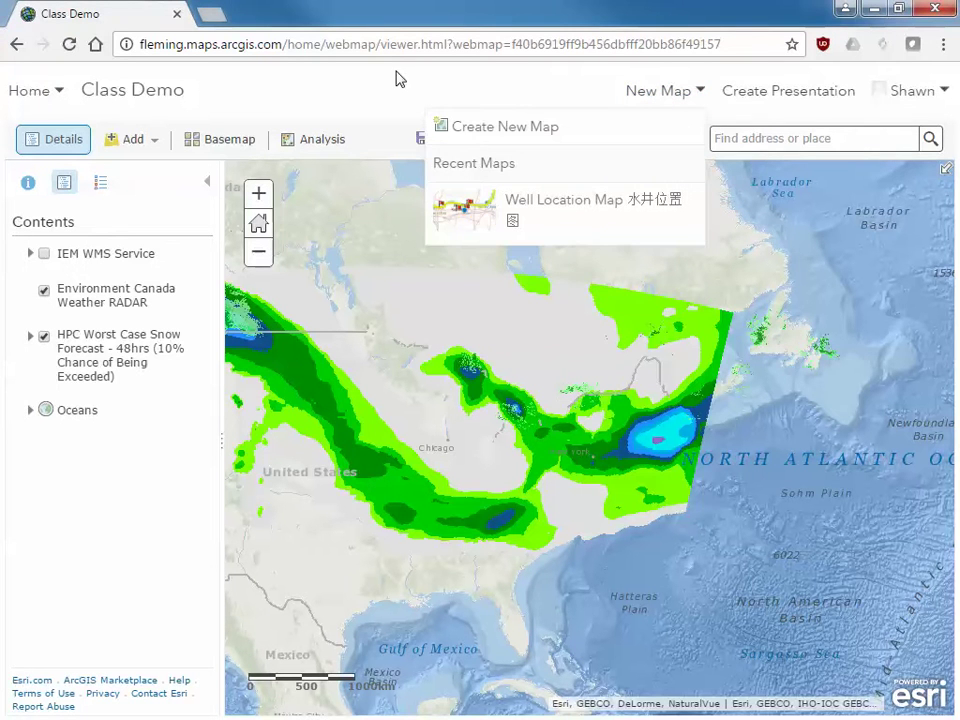
left_click(130, 140)
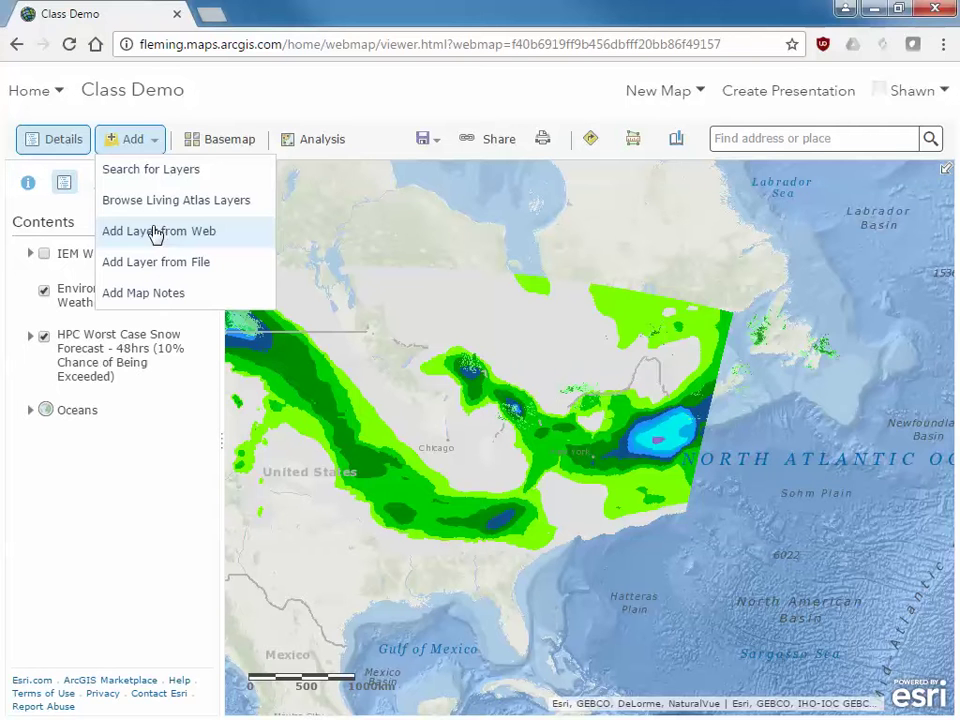
left_click(256, 102)
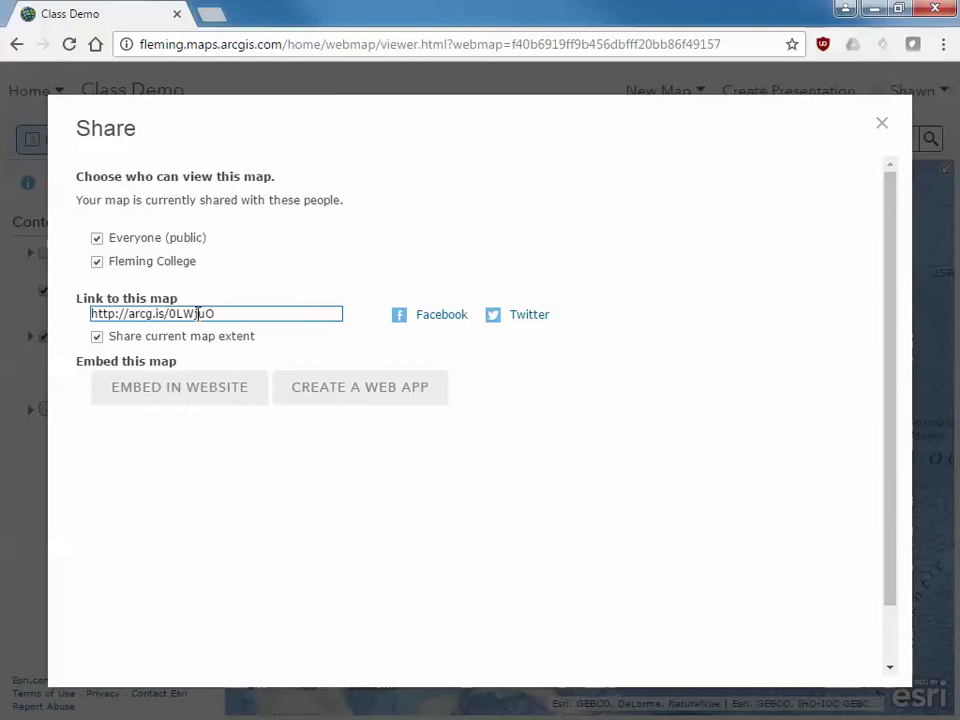
Start creating a web app from the shared map, choose the Simple Map Viewer template and open its download source
left_click(394, 396)
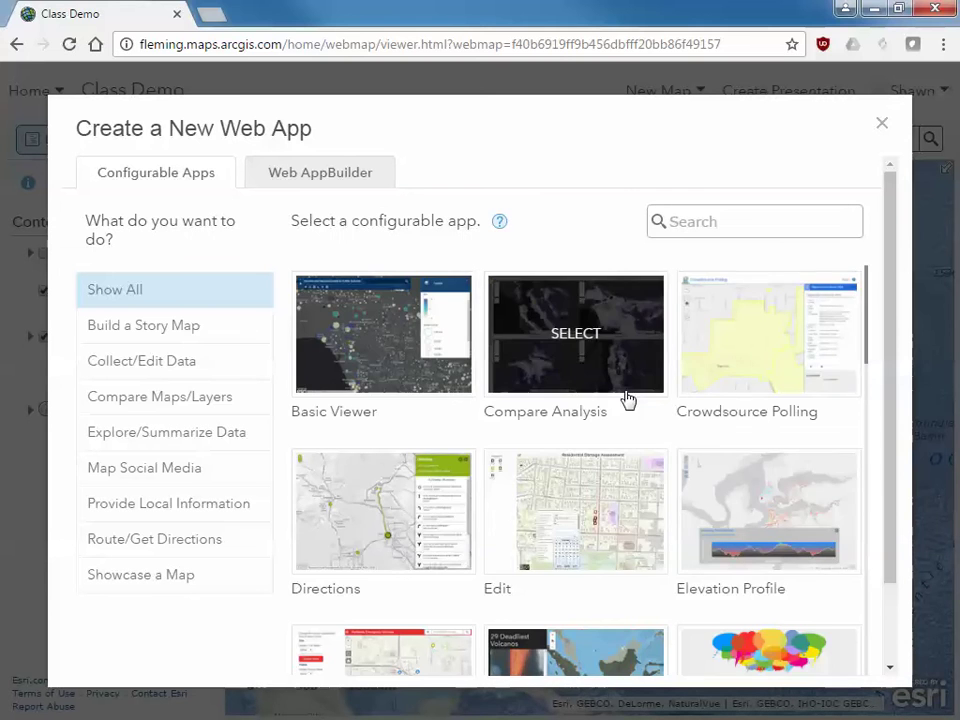
scroll(630, 432, "down", 5)
scroll(658, 435, "down", 4)
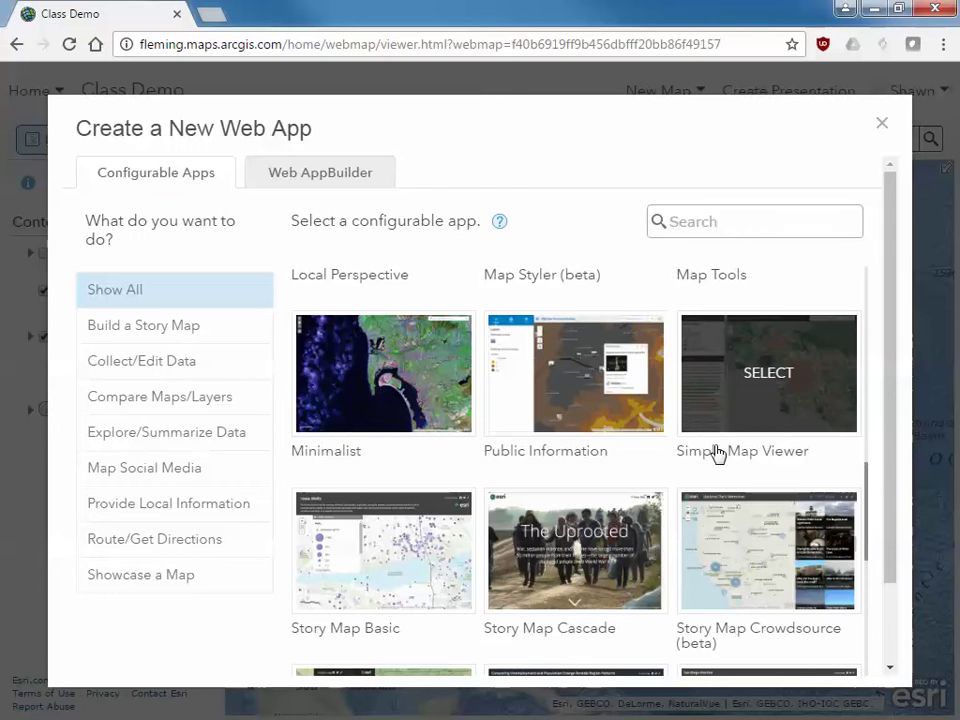
left_click(716, 453)
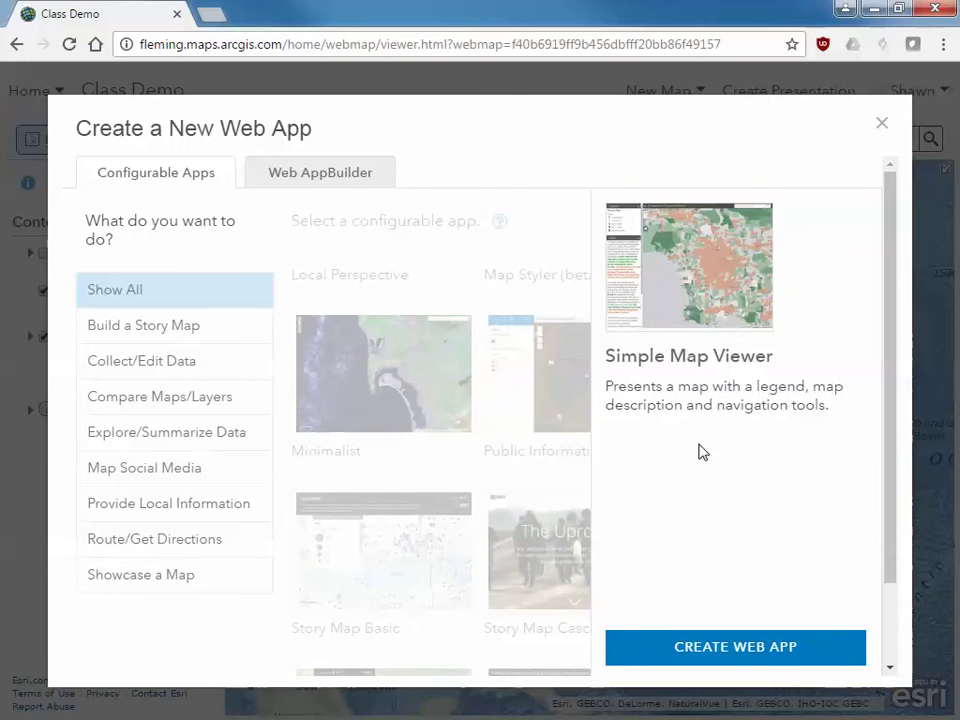
scroll(696, 440, "down", 2)
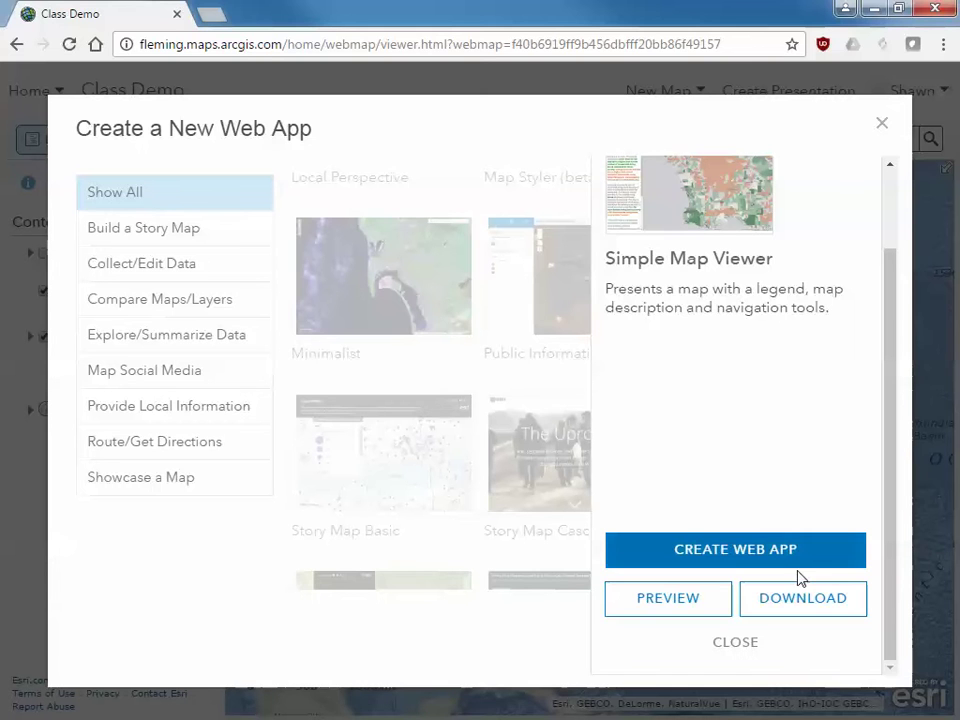
left_click(797, 601)
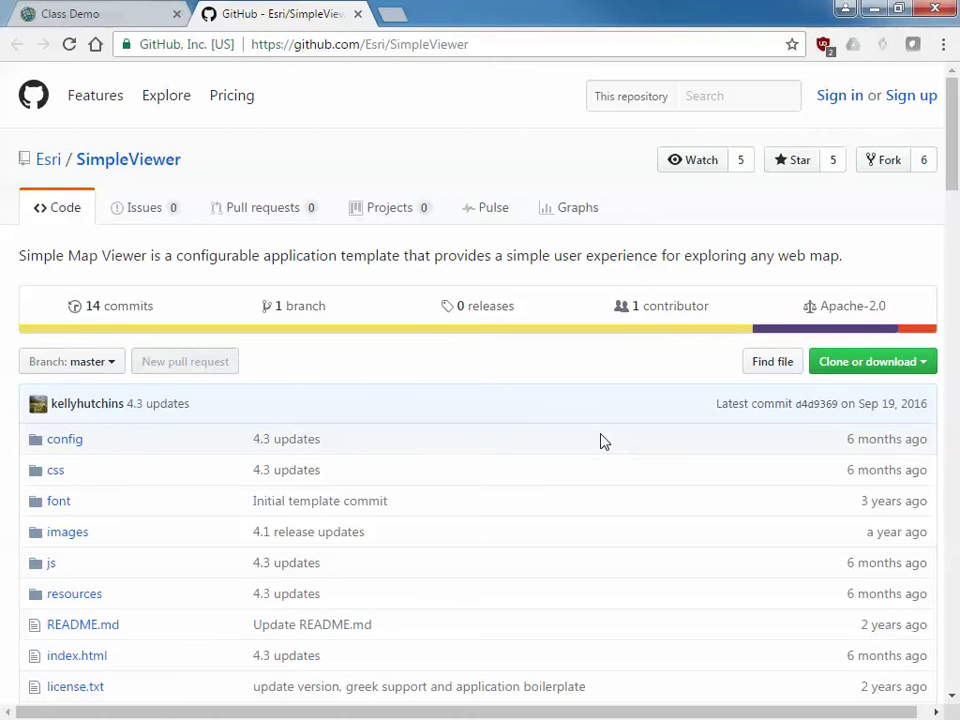
Download the Esri SimpleViewer repository as a ZIP and show the downloaded archive in its folder
left_click(866, 366)
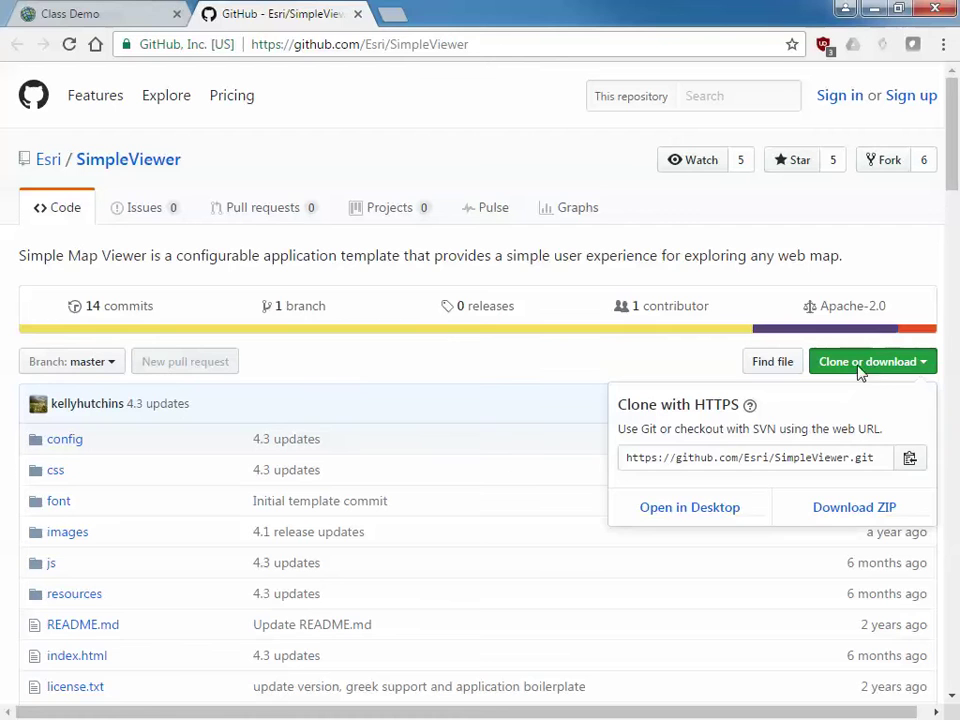
left_click(829, 512)
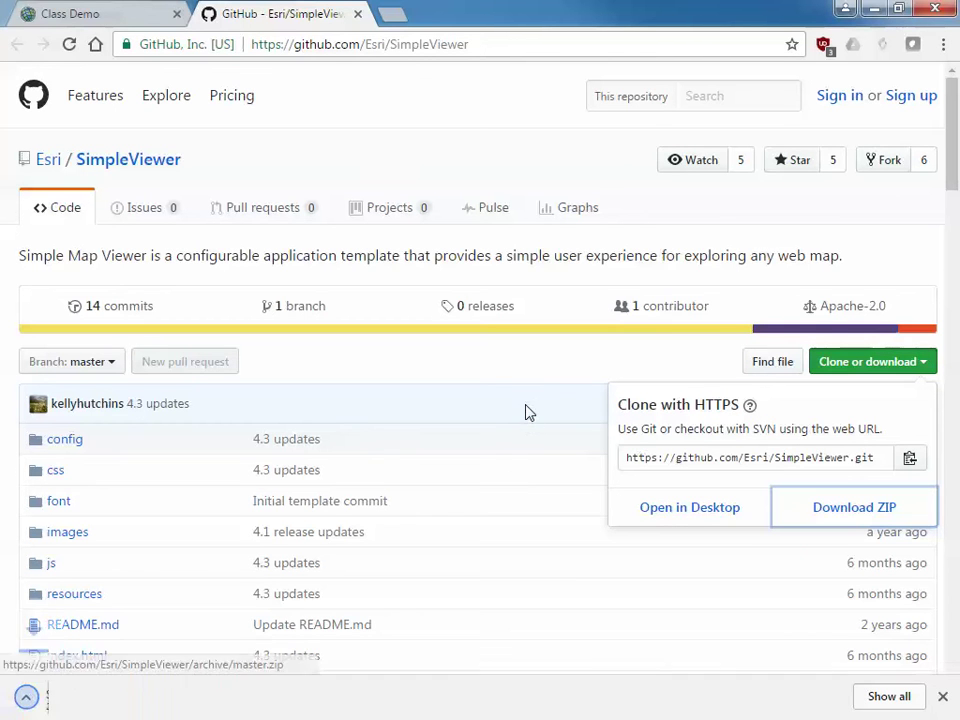
left_click(193, 699)
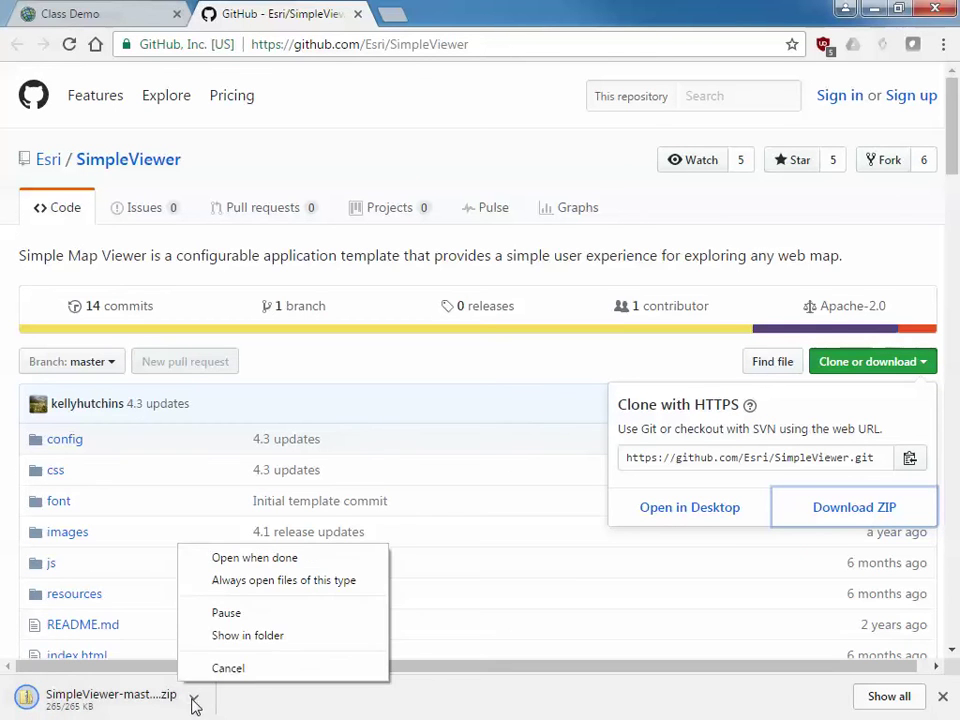
left_click(229, 637)
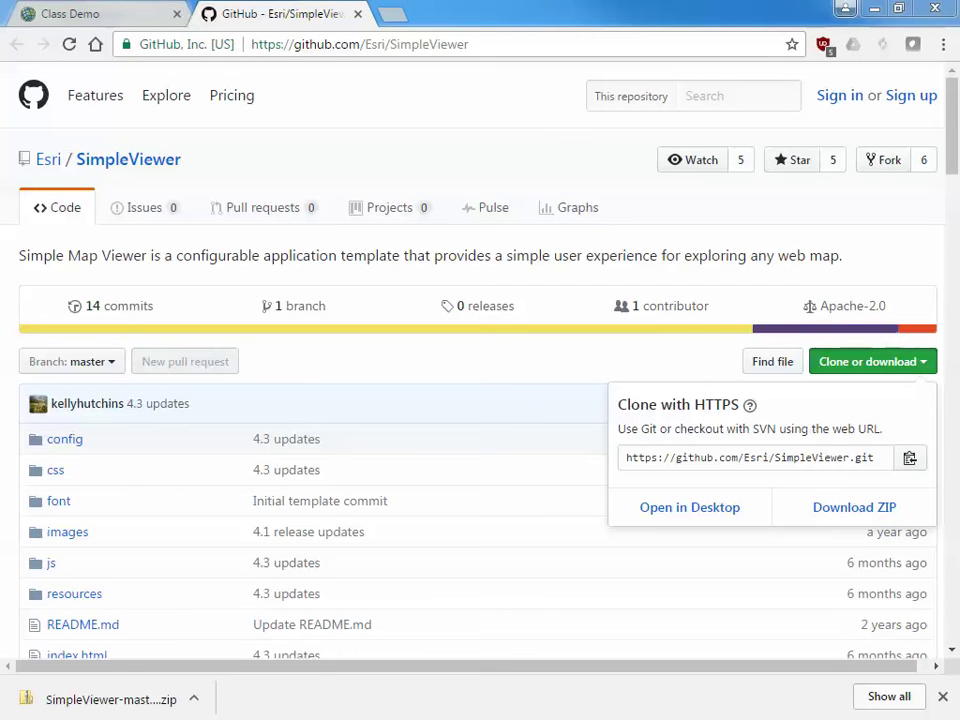
Open the SimpleViewer-master folder inside the downloaded archive and bring its window into view
left_click_drag(0, 303, 461, 92)
double_click(330, 210)
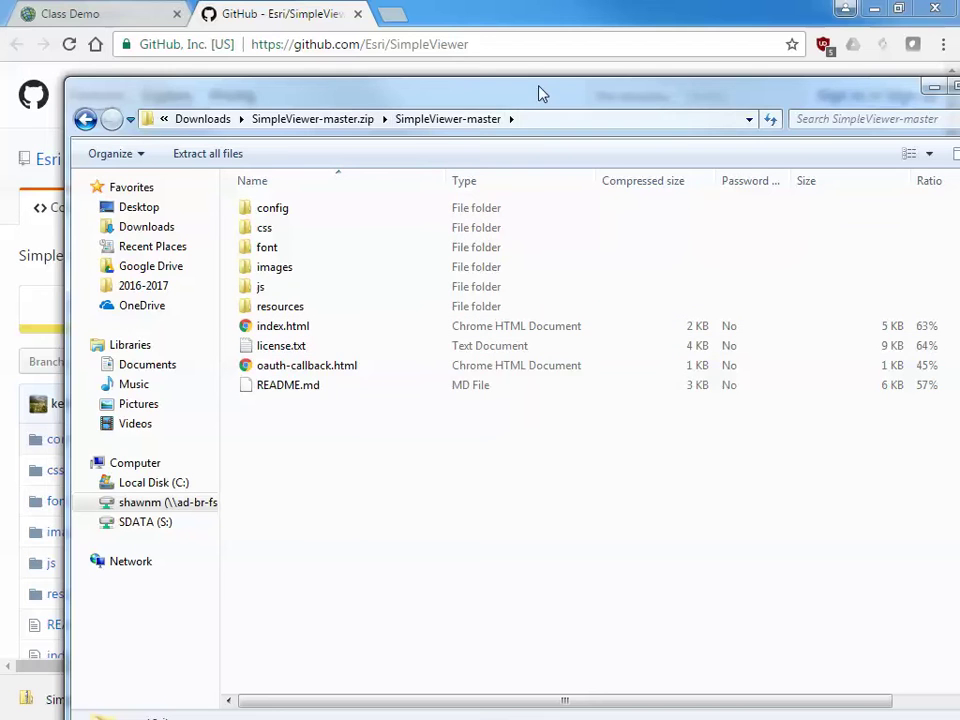
left_click_drag(540, 92, 508, 90)
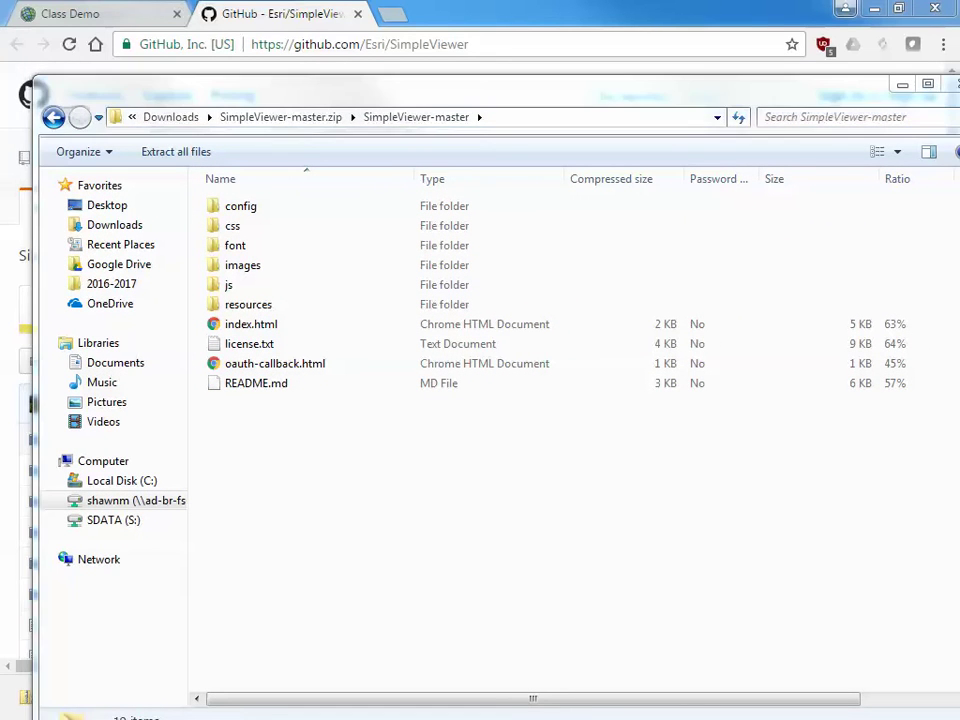
Switch to the frostgis.cloudapp.net remote desktop, maximize it and open the inner SimpleViewer-master folder
key("alt+Tab")
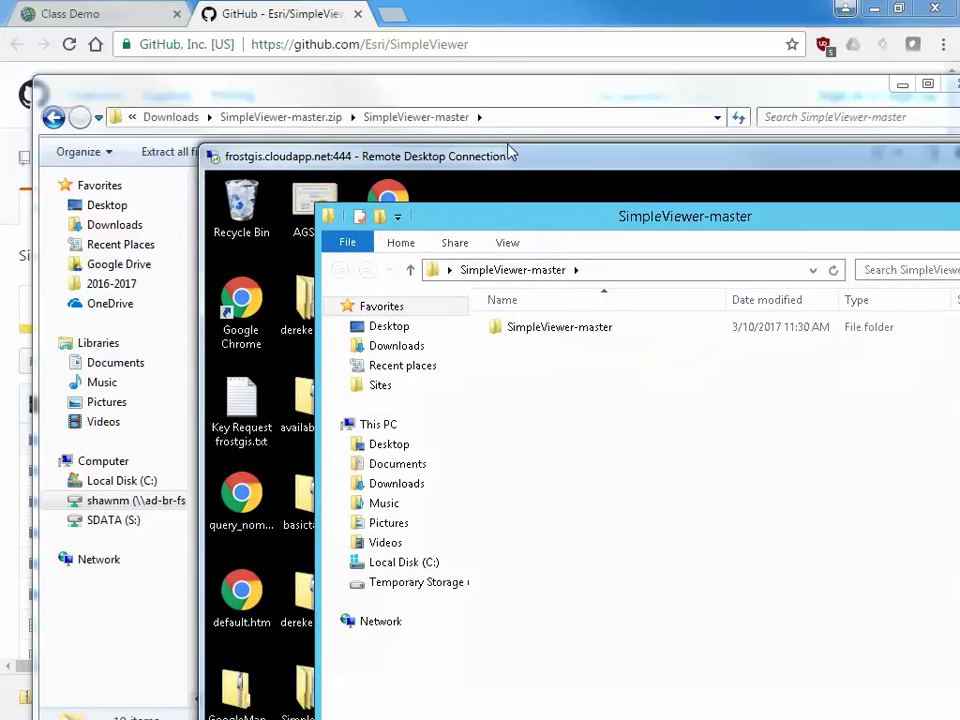
left_click_drag(504, 160, 386, 64)
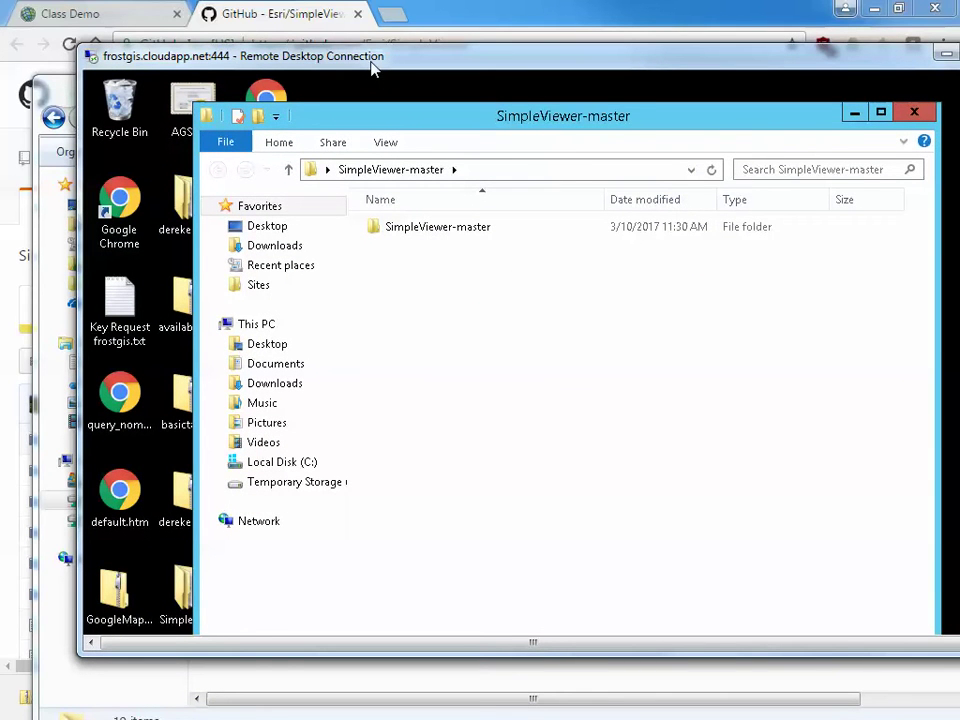
double_click(373, 60)
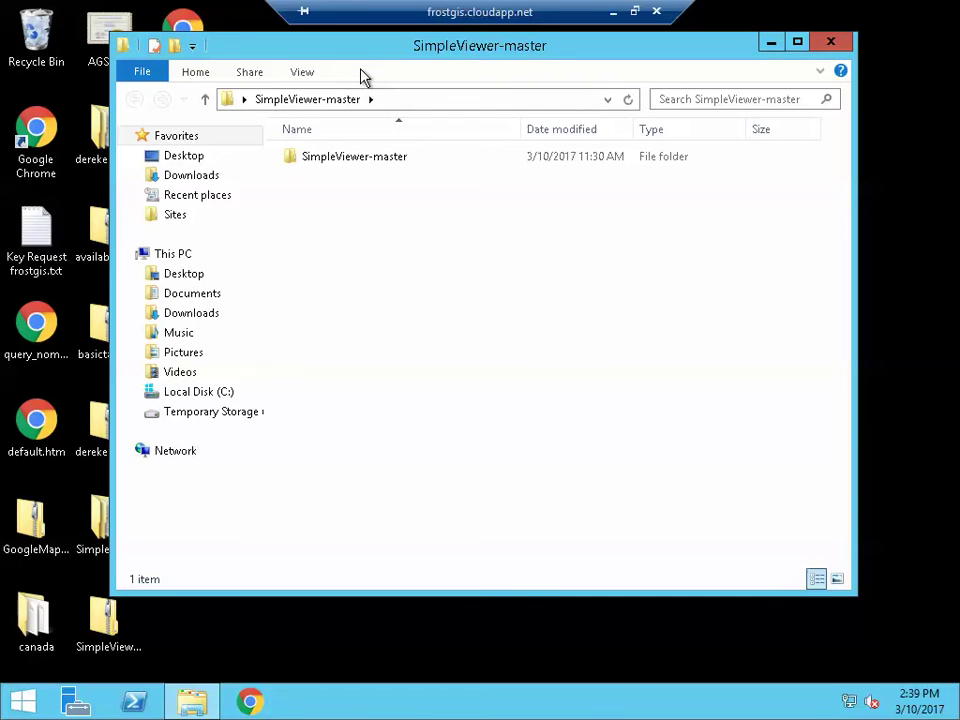
double_click(358, 160)
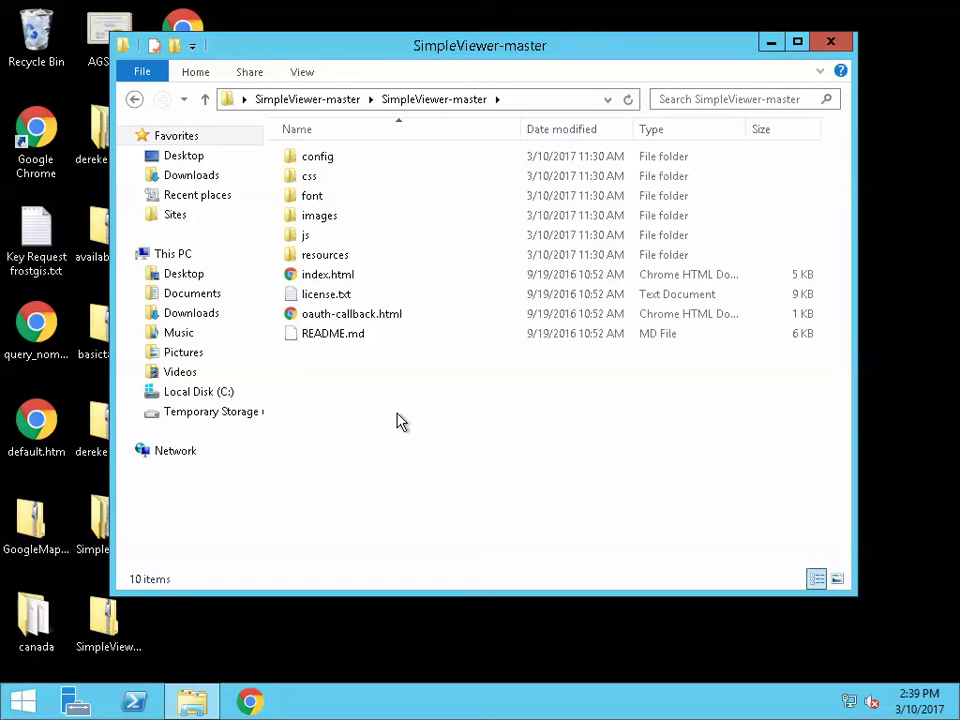
Browse the server's local disk to C:\inetpub\wwwroot and open the weather folder
left_click(197, 394)
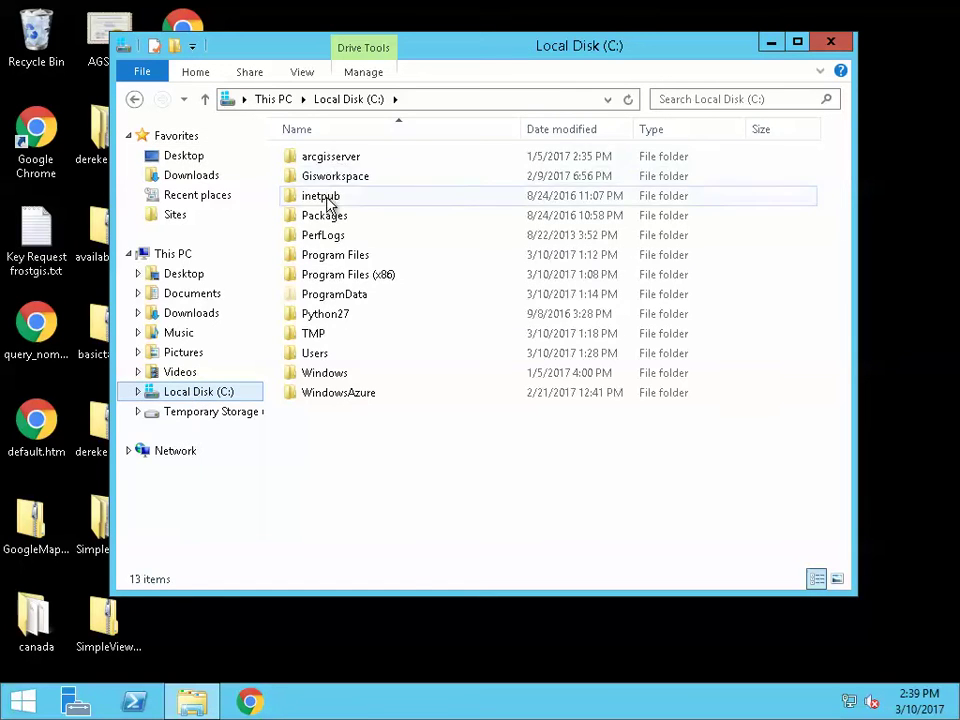
double_click(330, 200)
double_click(331, 236)
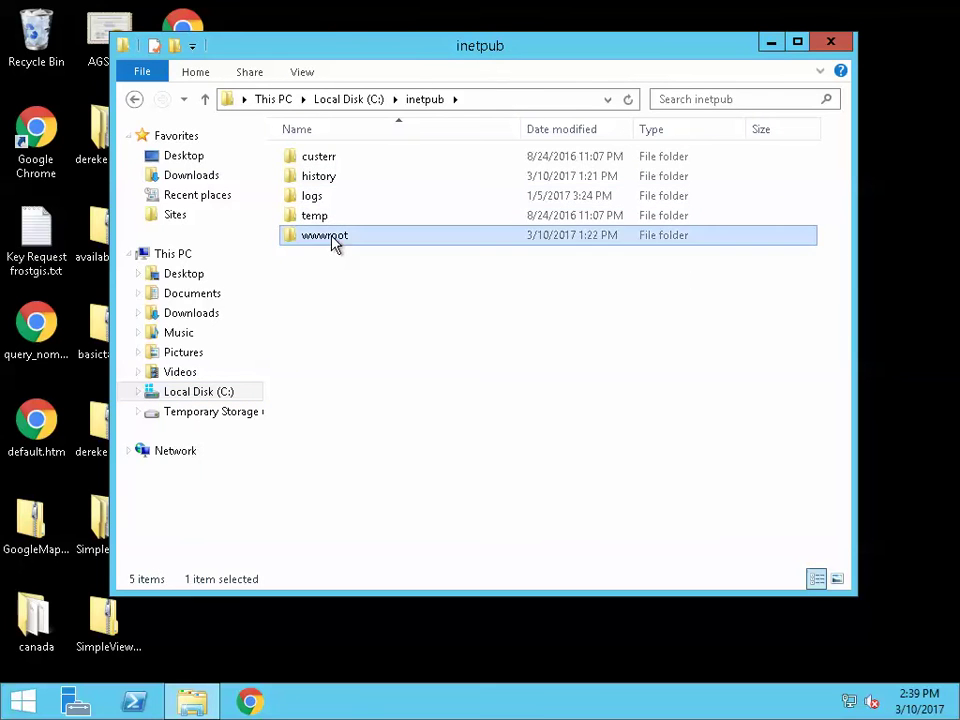
left_click_drag(362, 495, 318, 148)
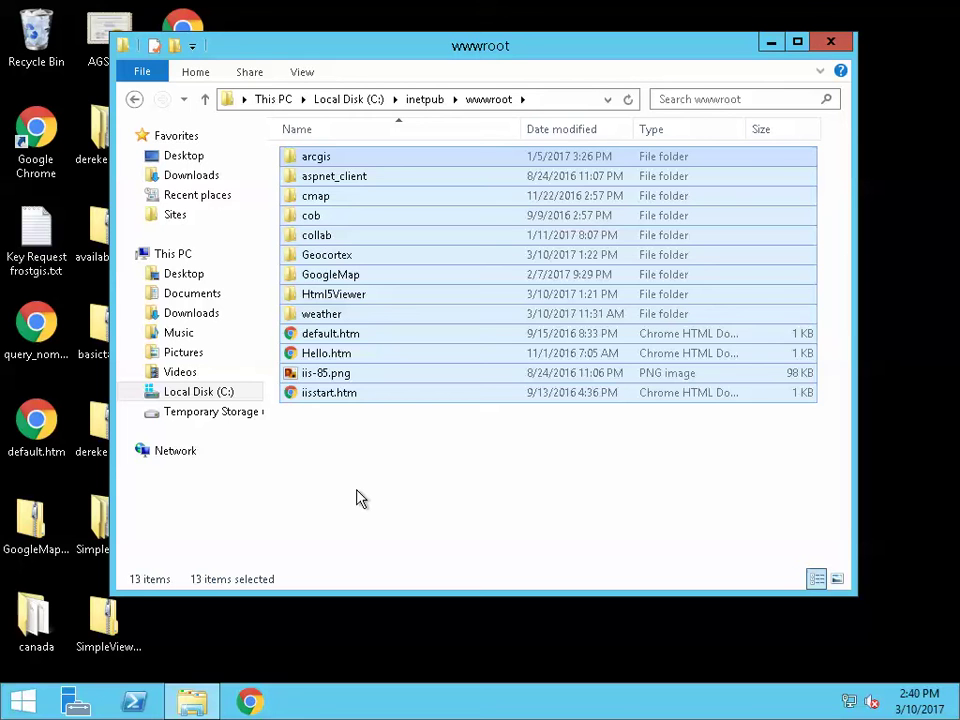
left_click(358, 496)
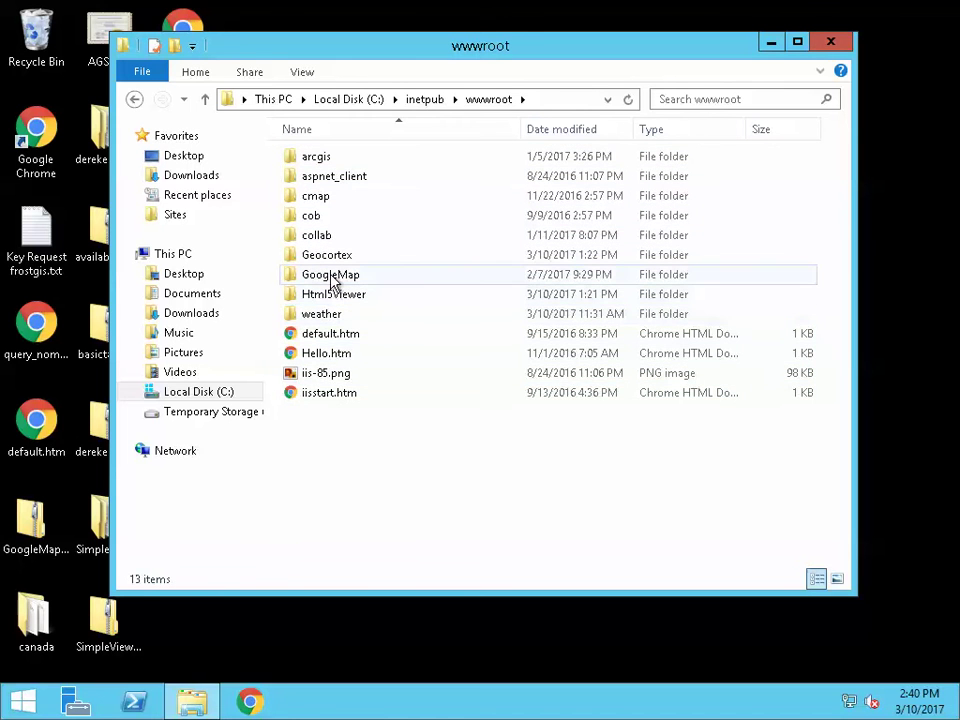
left_click(333, 314)
double_click(336, 315)
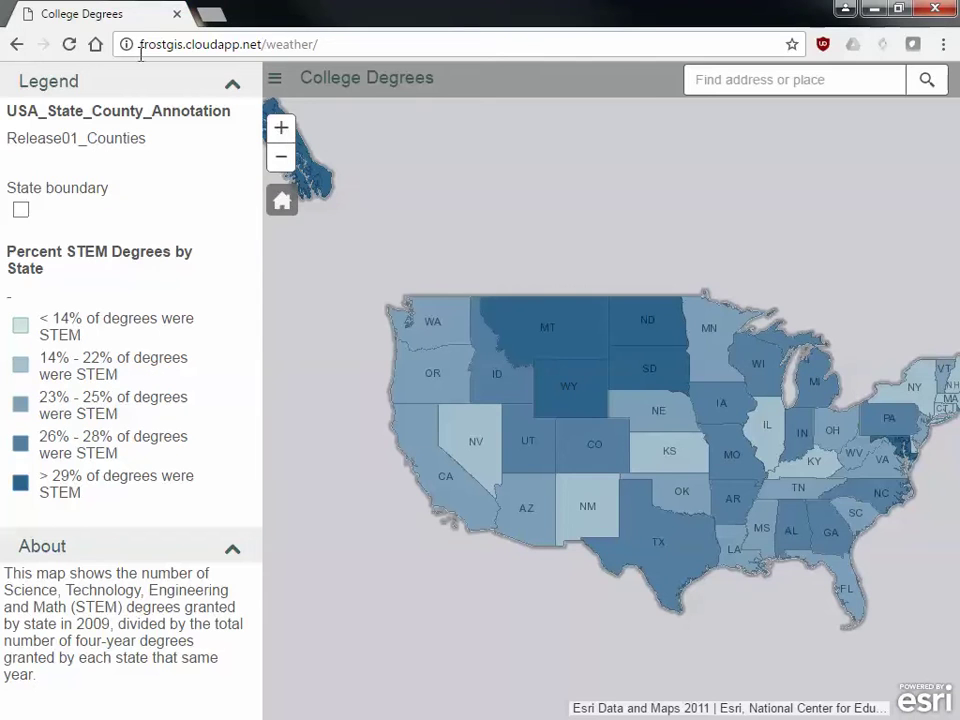
Examine the deployed app's web address in the browser, highlighting the server name and the weather/ folder part
left_click(166, 46)
left_click(172, 45)
left_click_drag(263, 44, 133, 43)
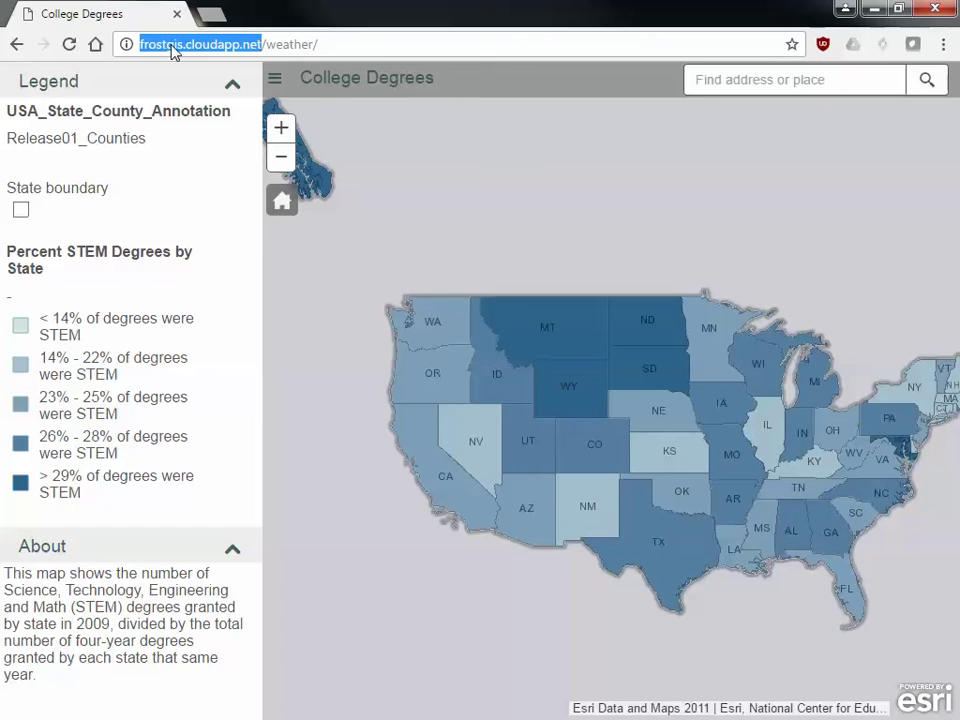
left_click_drag(265, 44, 318, 45)
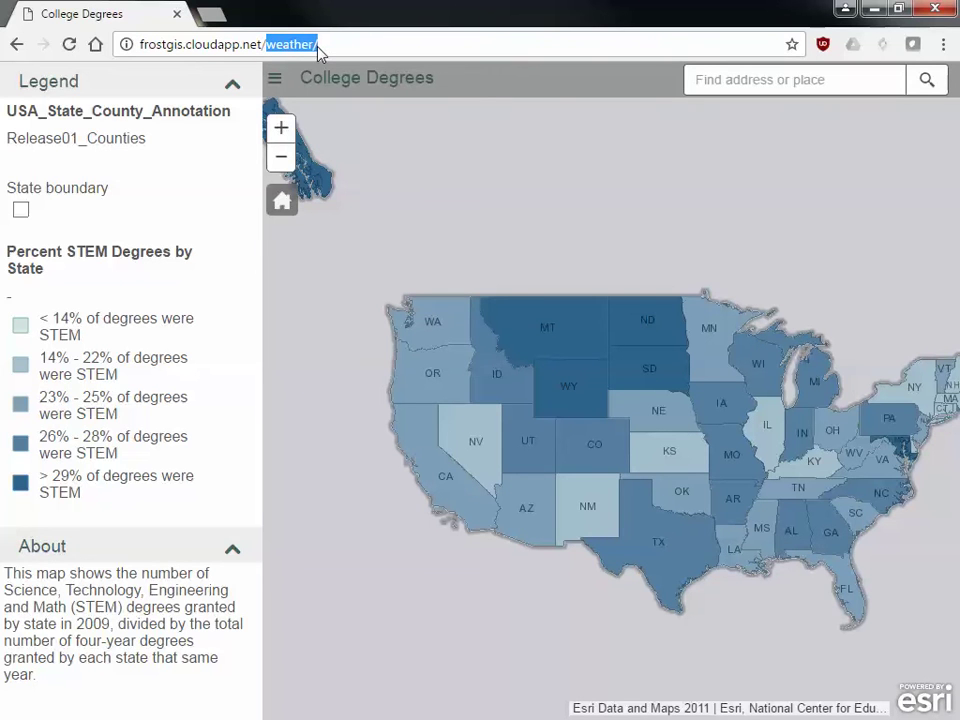
left_click(317, 46)
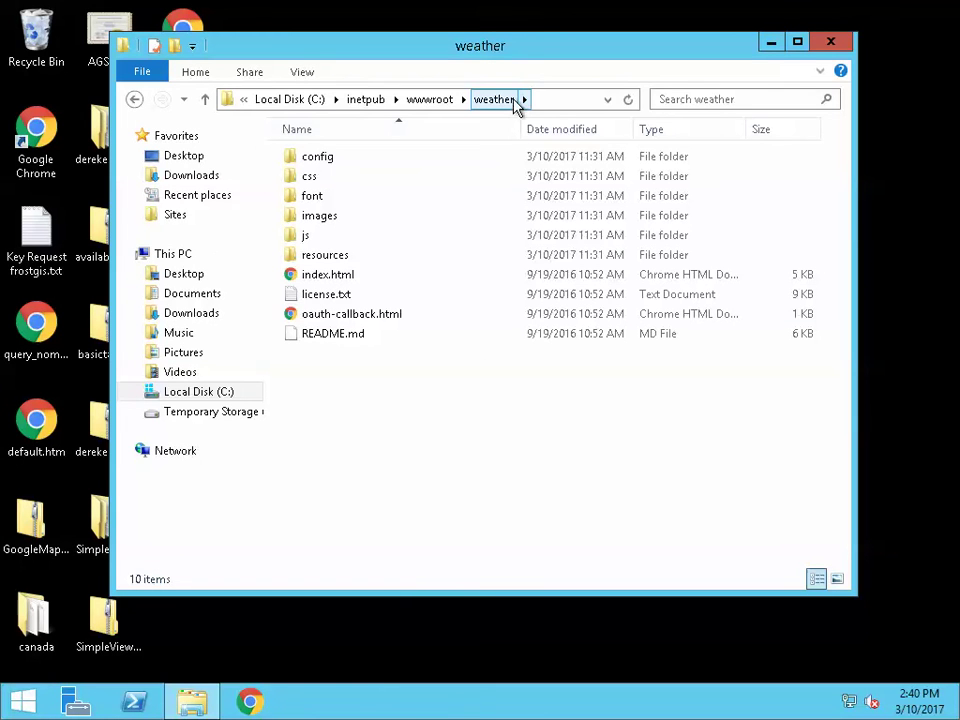
Reveal the weather folder's full path on the server and minimize the remote desktop session
left_click(475, 98)
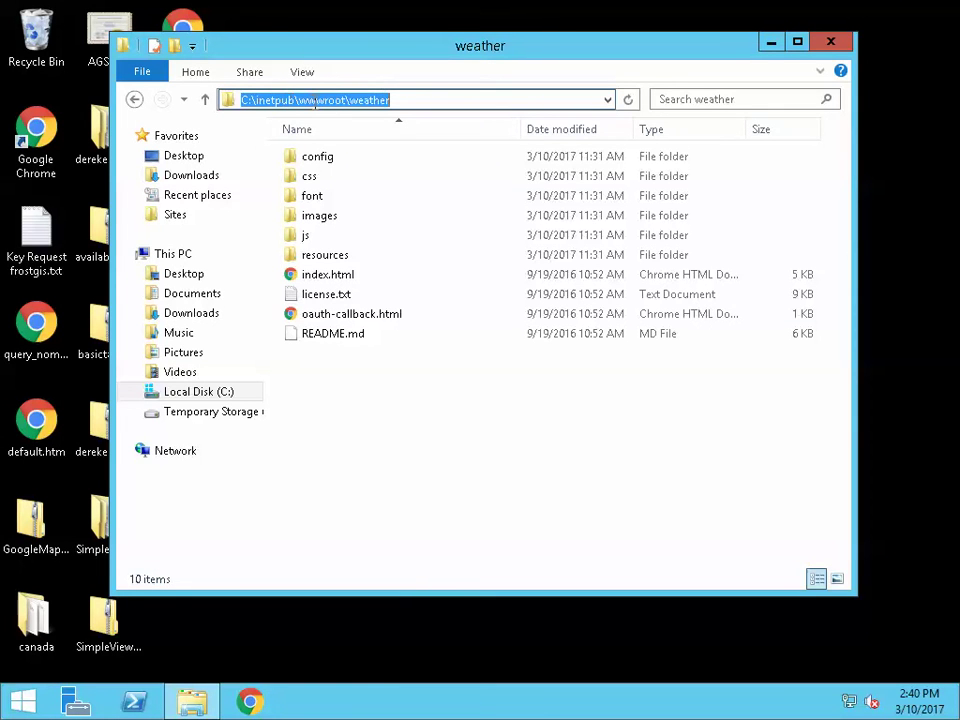
left_click(445, 99)
left_click(415, 380)
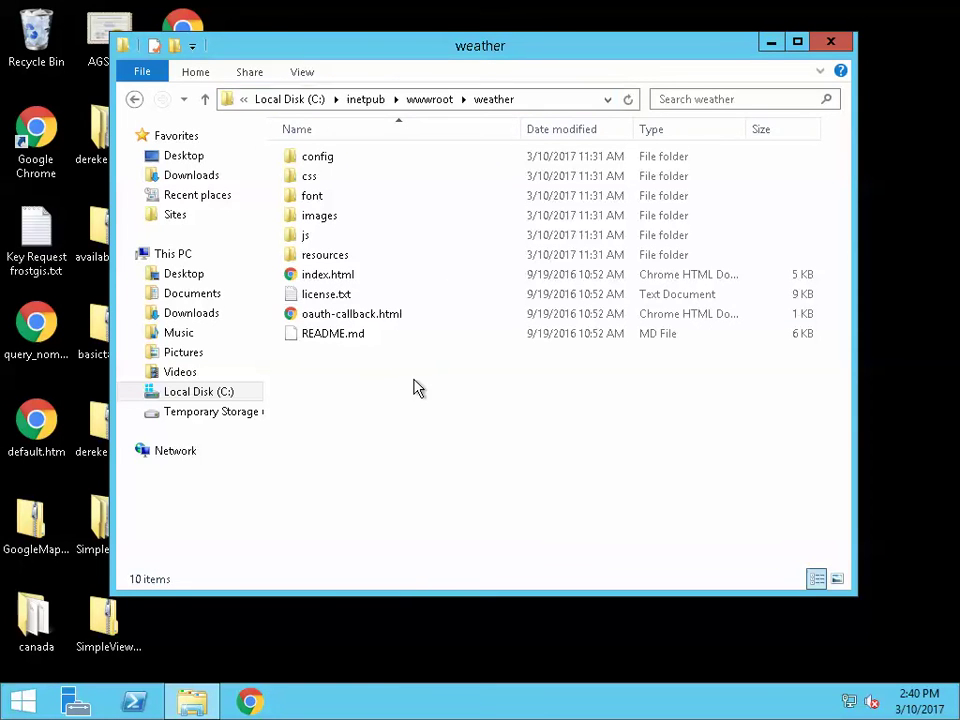
mouse_move(701, 5)
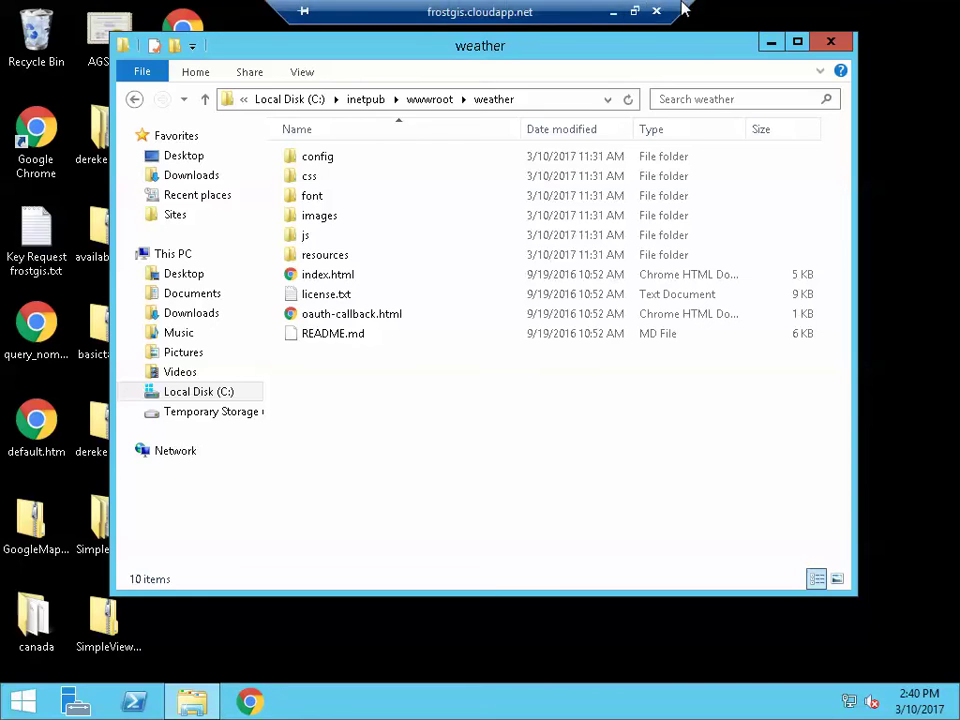
left_click(614, 11)
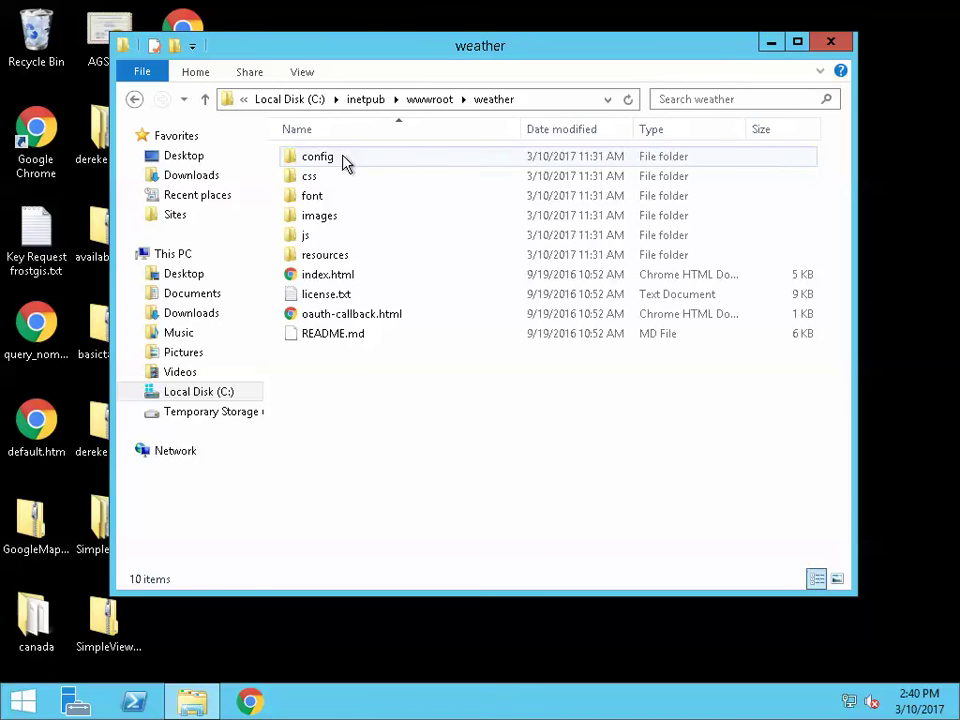
Open defaults.js from the weather app's config folder in Notepad++
double_click(343, 160)
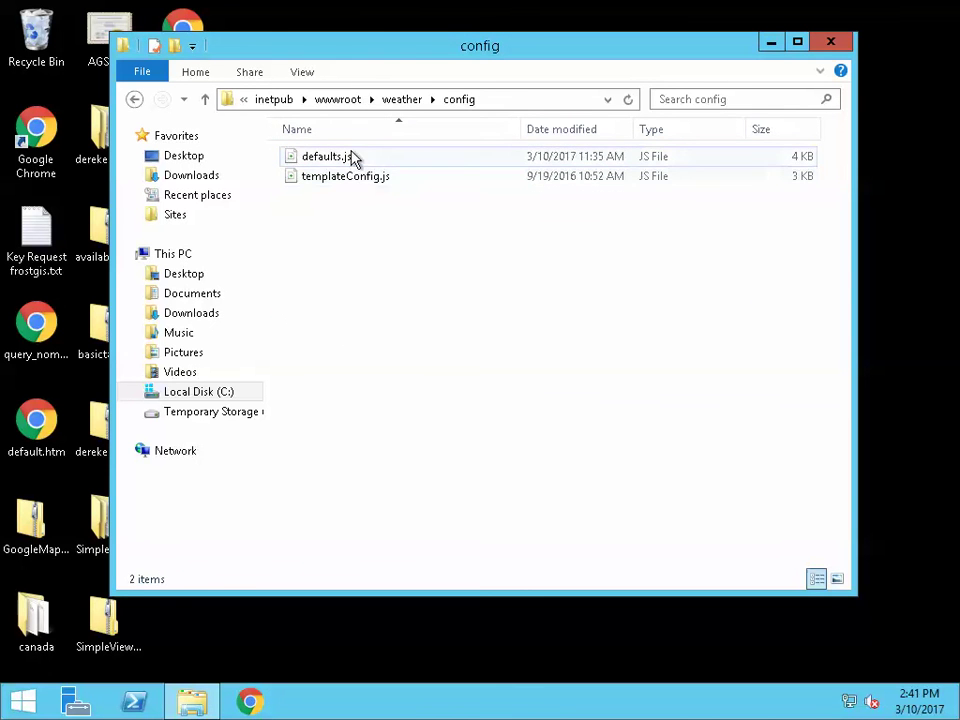
left_click(353, 157)
right_click(354, 157)
left_click(403, 190)
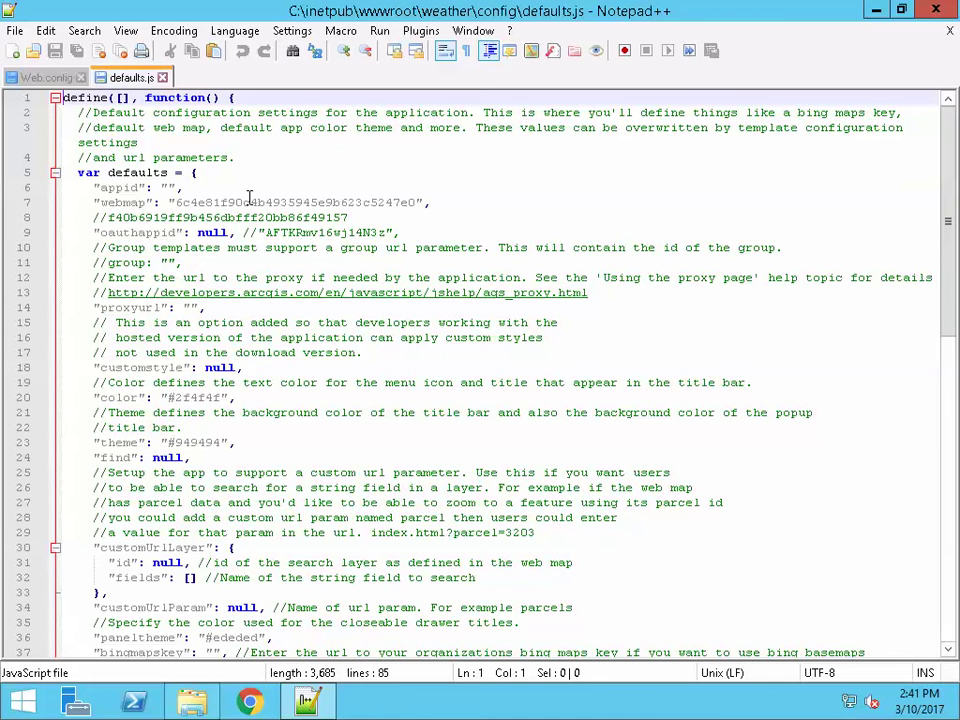
Select the webmap ID value in defaults.js, and highlight the Class Demo map ID in the web app instructions and page address before finishing the dialog
double_click(245, 203)
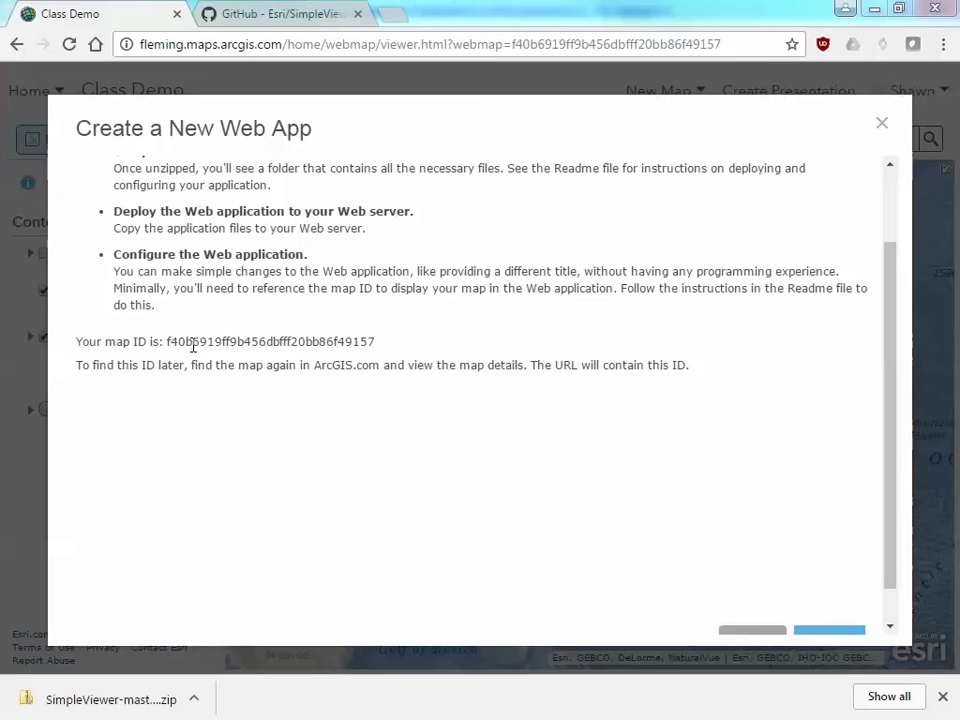
double_click(193, 343)
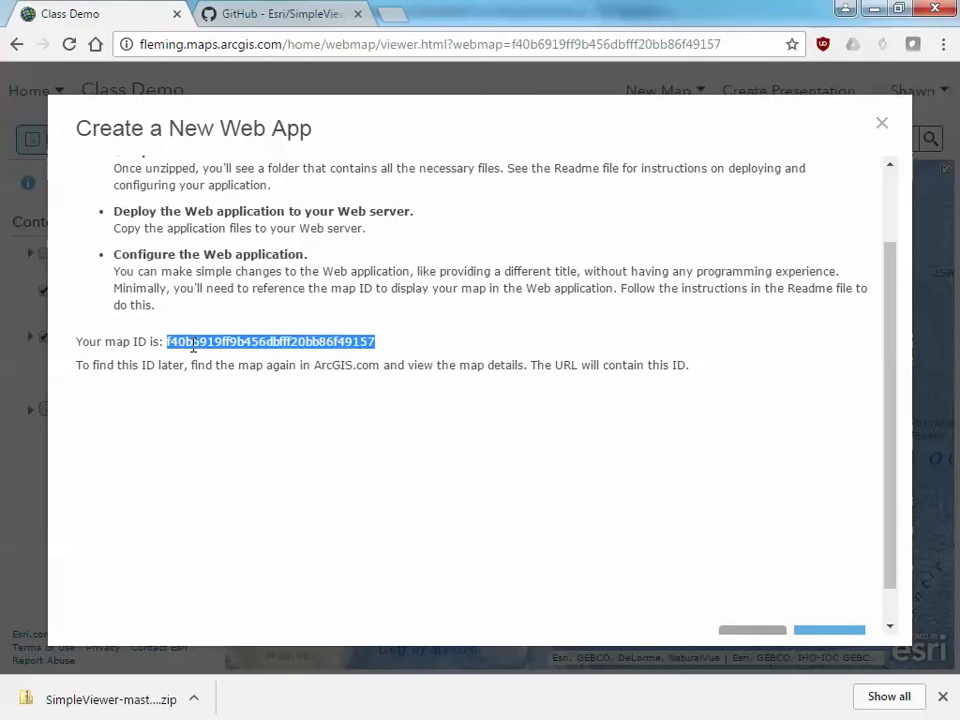
left_click(565, 44)
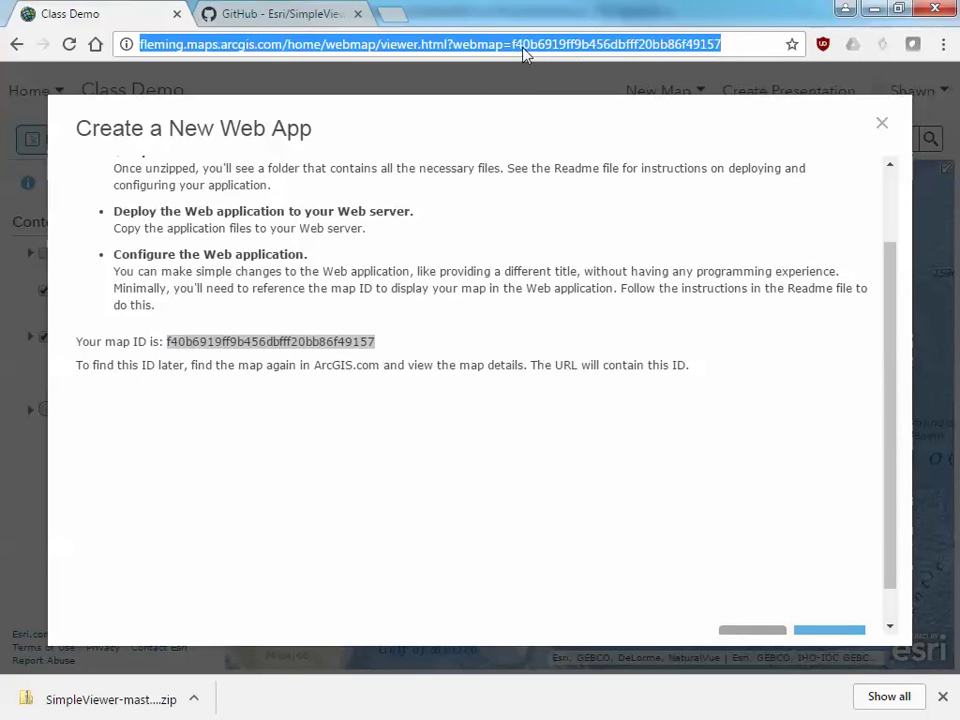
left_click_drag(512, 44, 721, 44)
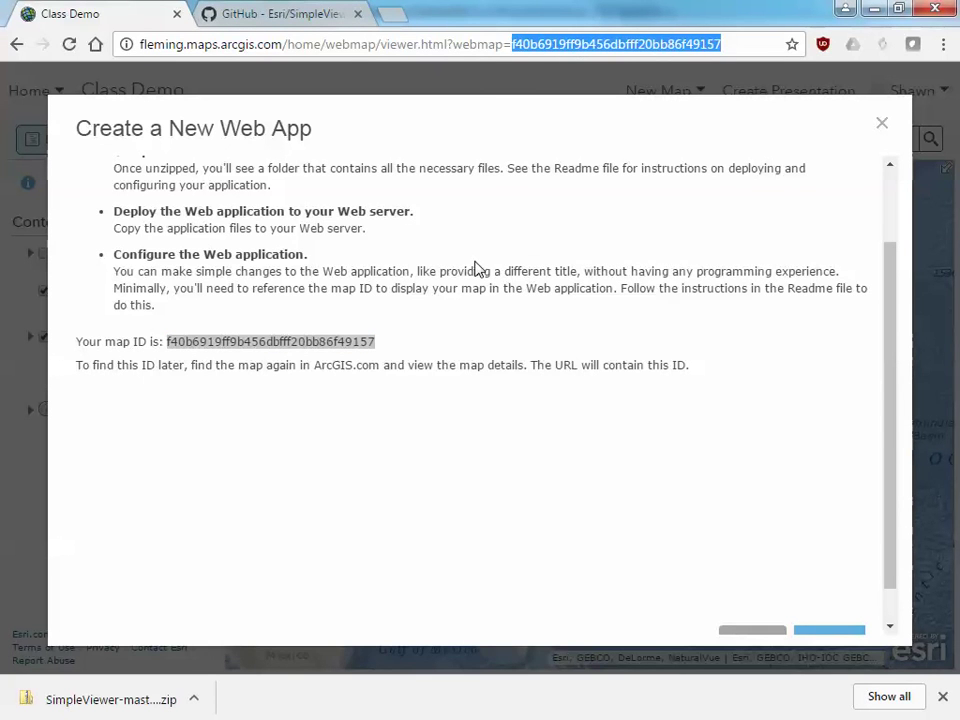
left_click_drag(376, 346, 168, 345)
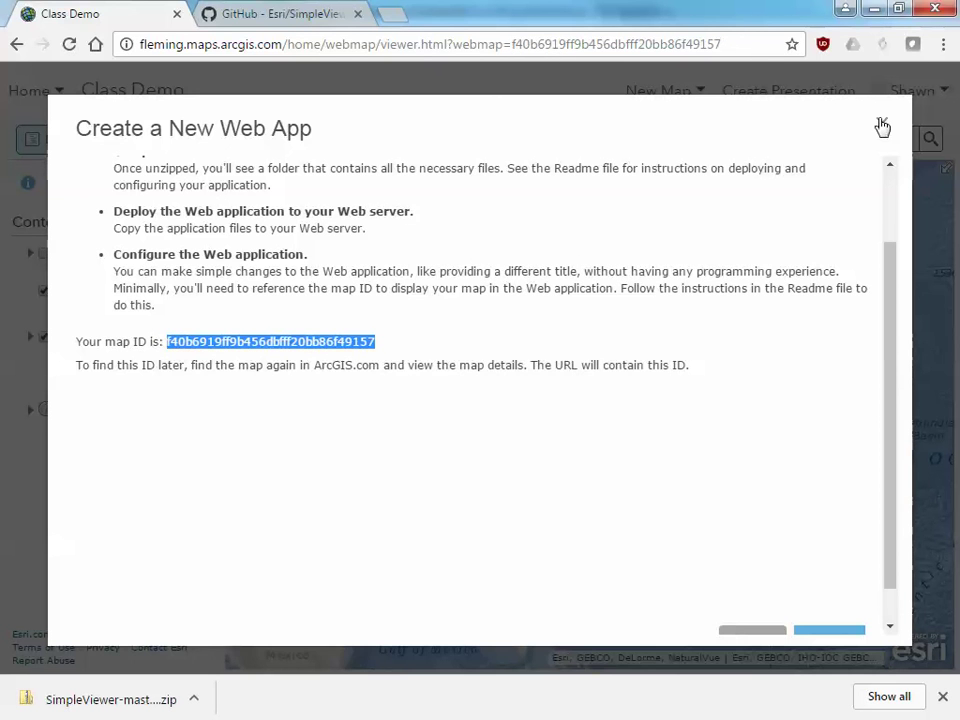
scroll(885, 446, "down", 2)
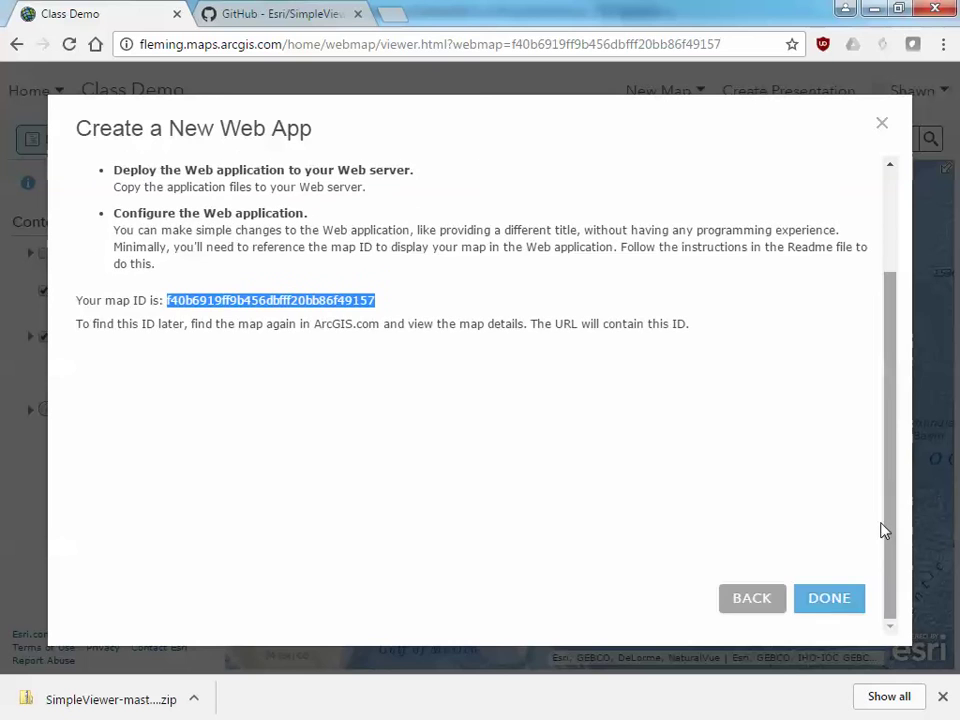
left_click(827, 598)
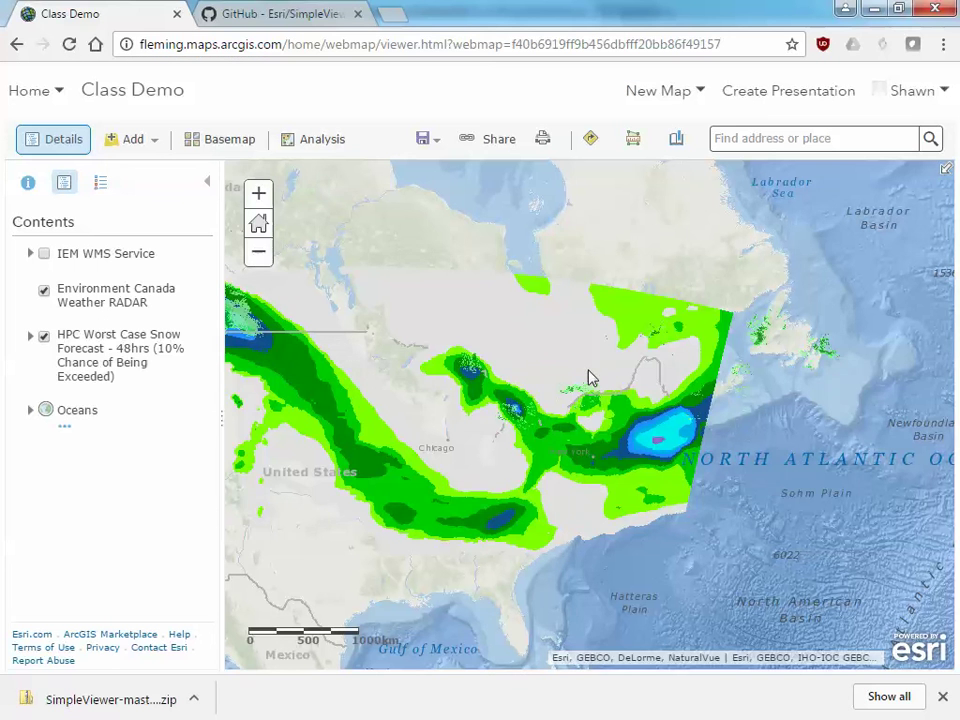
Copy the Class Demo map ID that follows webmap= in the map viewer's address
left_click(527, 43)
left_click(512, 43)
double_click(516, 44)
key("ctrl+c")
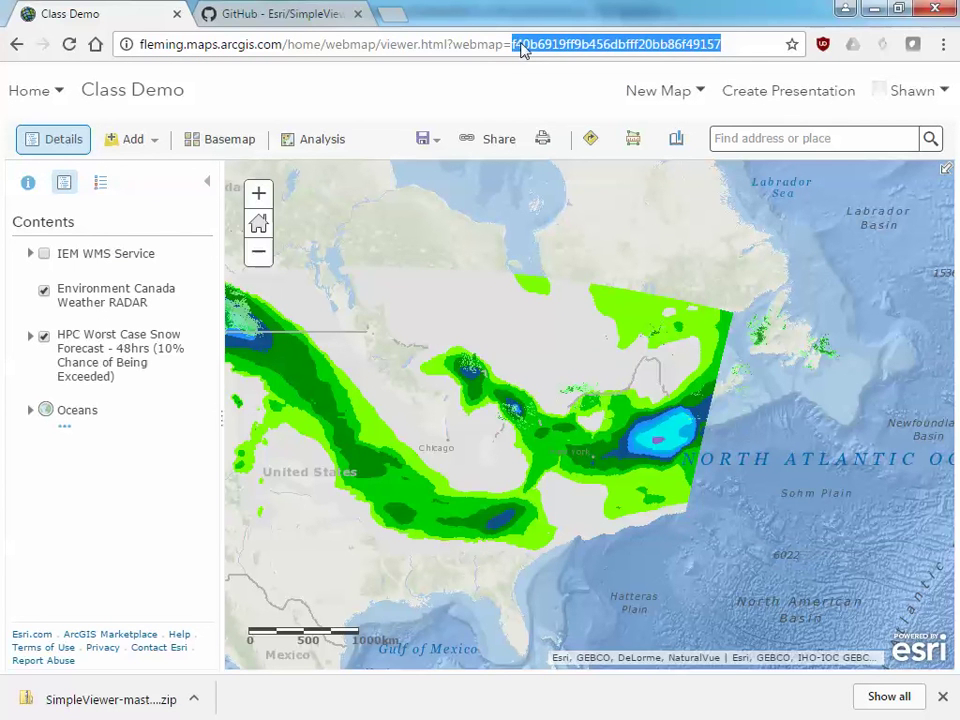
left_click(521, 44)
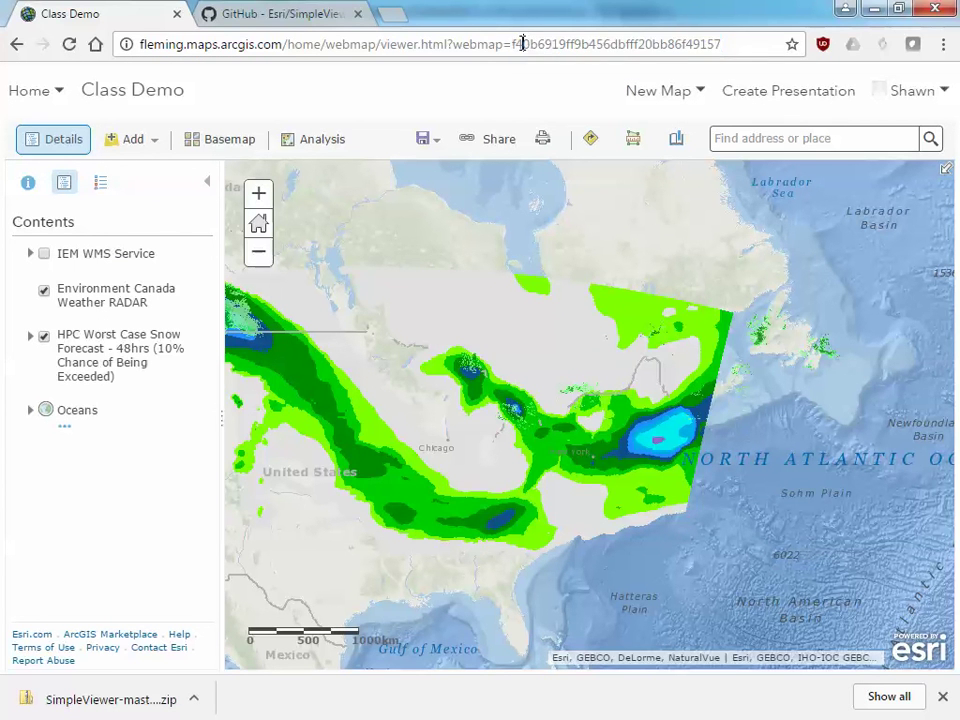
Open the item page of the Class Demo web map from My Content, distinguishing it from the web mapping application of the same name
left_click(31, 93)
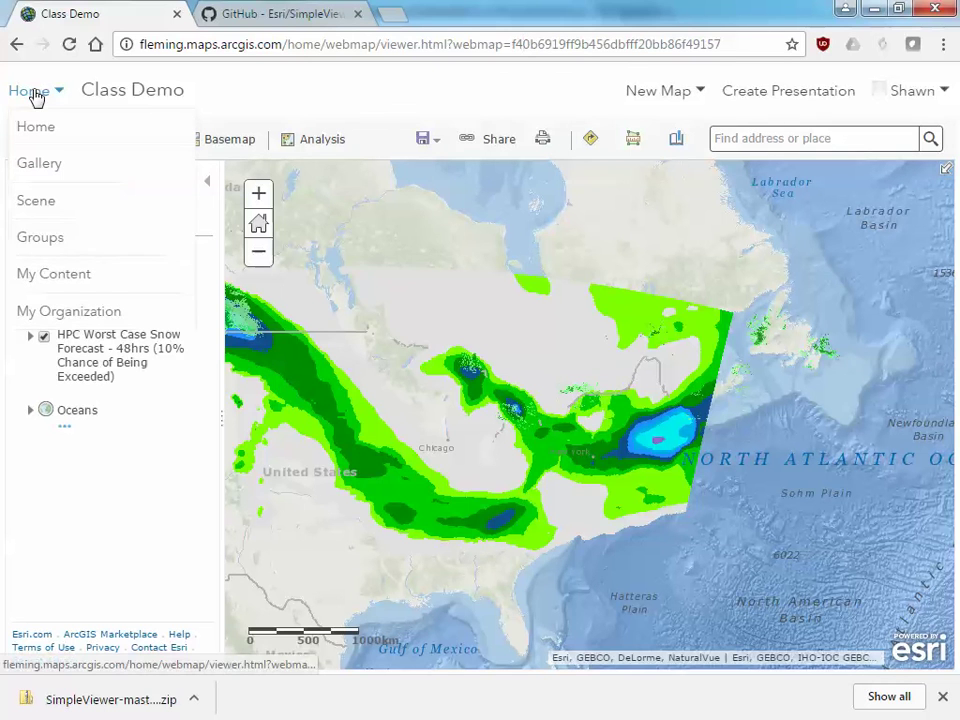
left_click(28, 277)
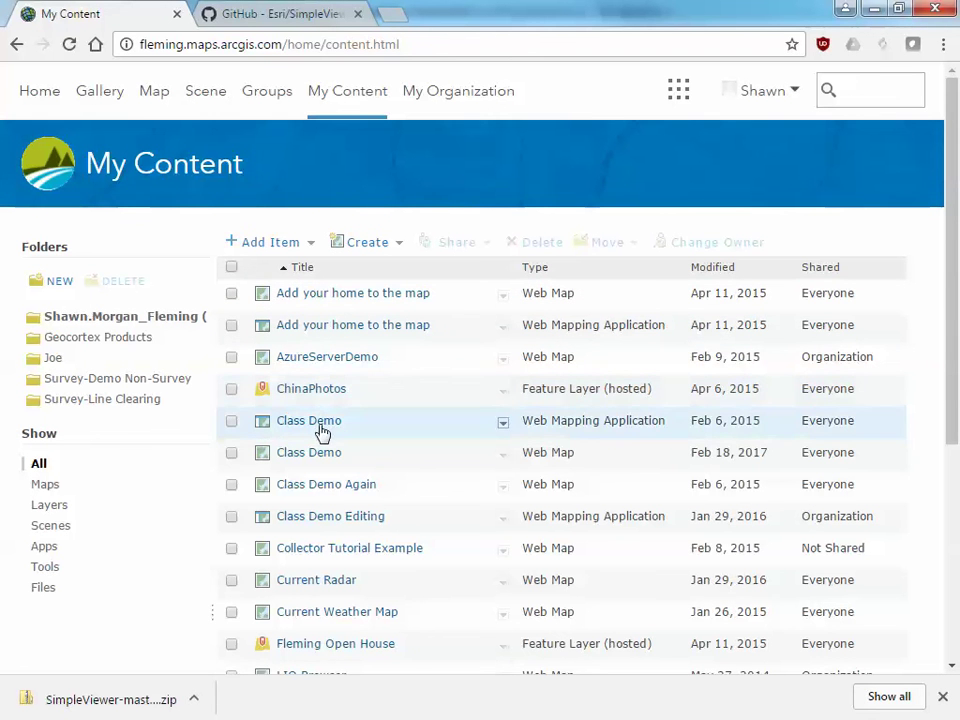
left_click_drag(585, 462, 522, 456)
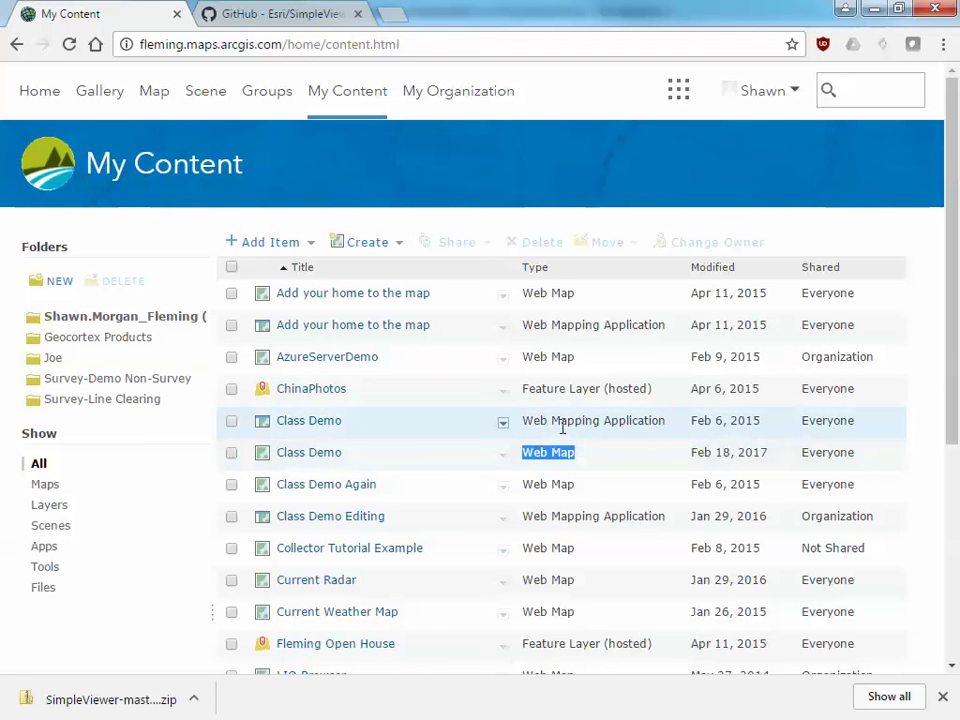
left_click_drag(523, 424, 675, 427)
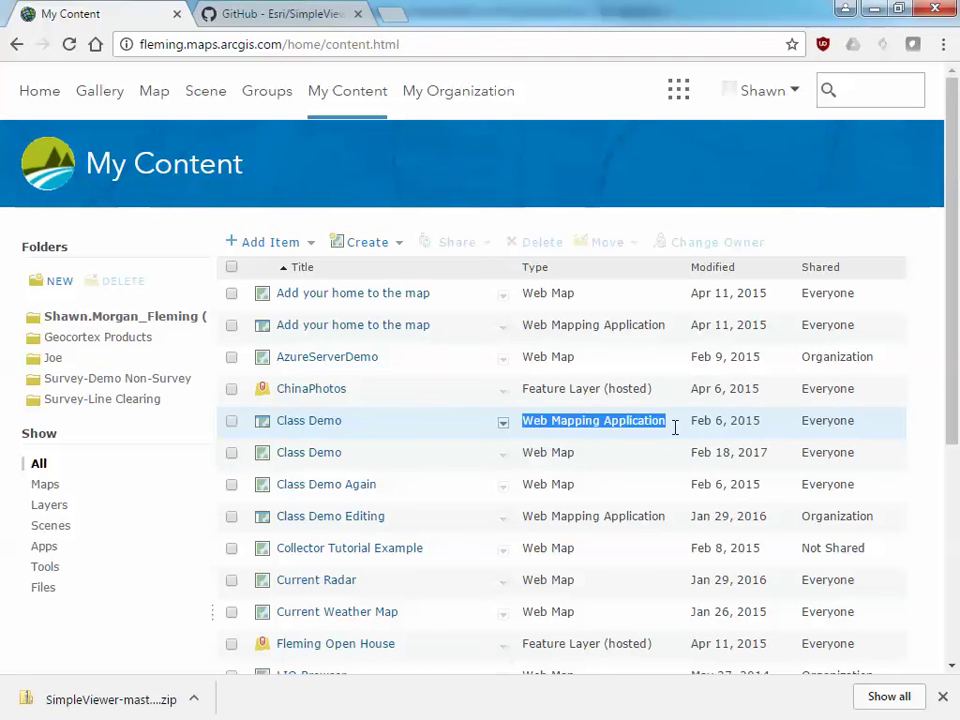
left_click_drag(576, 453, 521, 452)
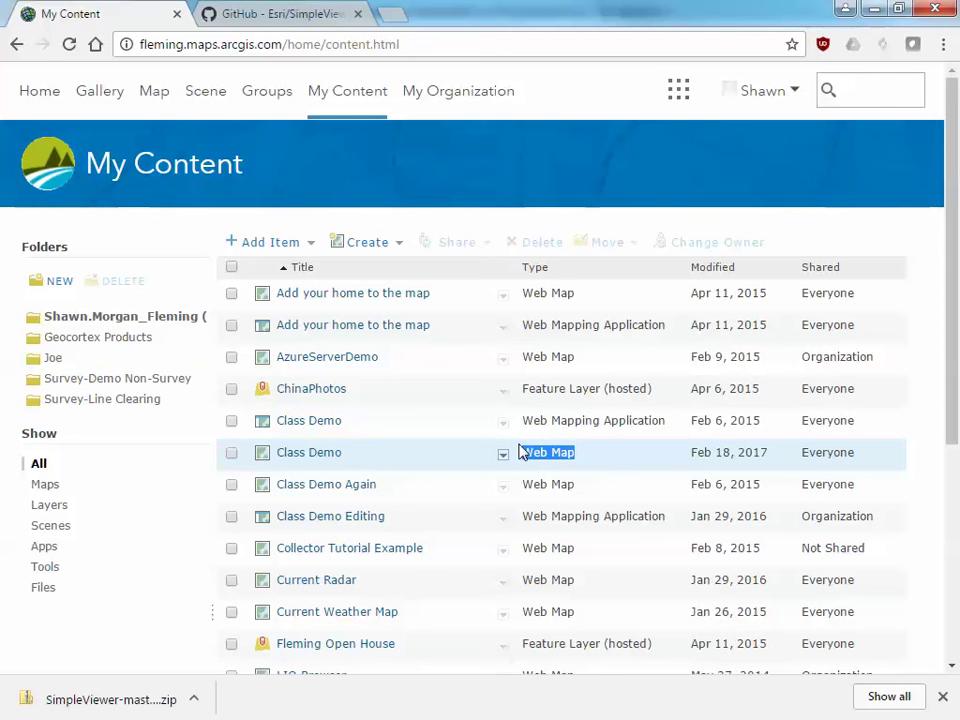
left_click(350, 448)
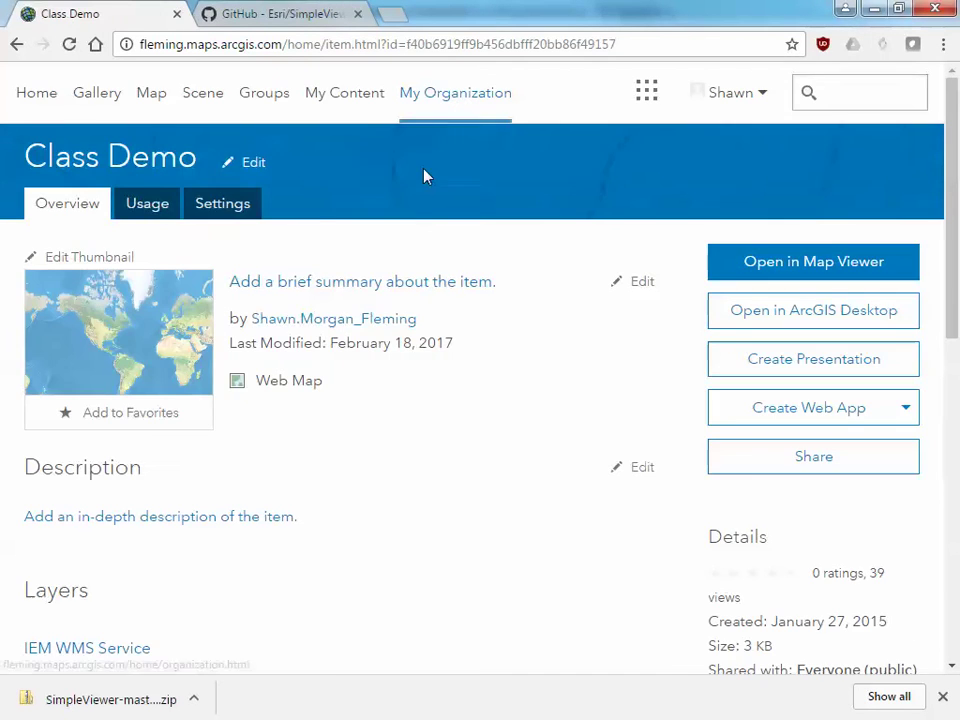
Replace the webmap value in defaults.js with the ID from the item page's address, f40b6919ff9b456dbfff20bb86f49157, and save the file
left_click(400, 44)
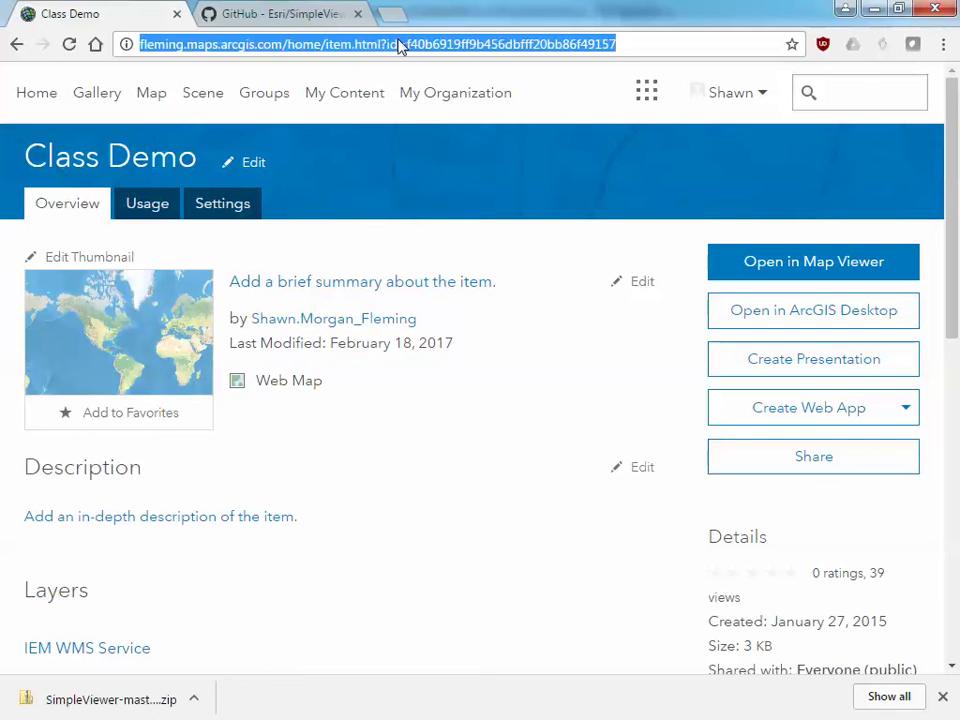
left_click(407, 44)
left_click_drag(407, 44, 622, 44)
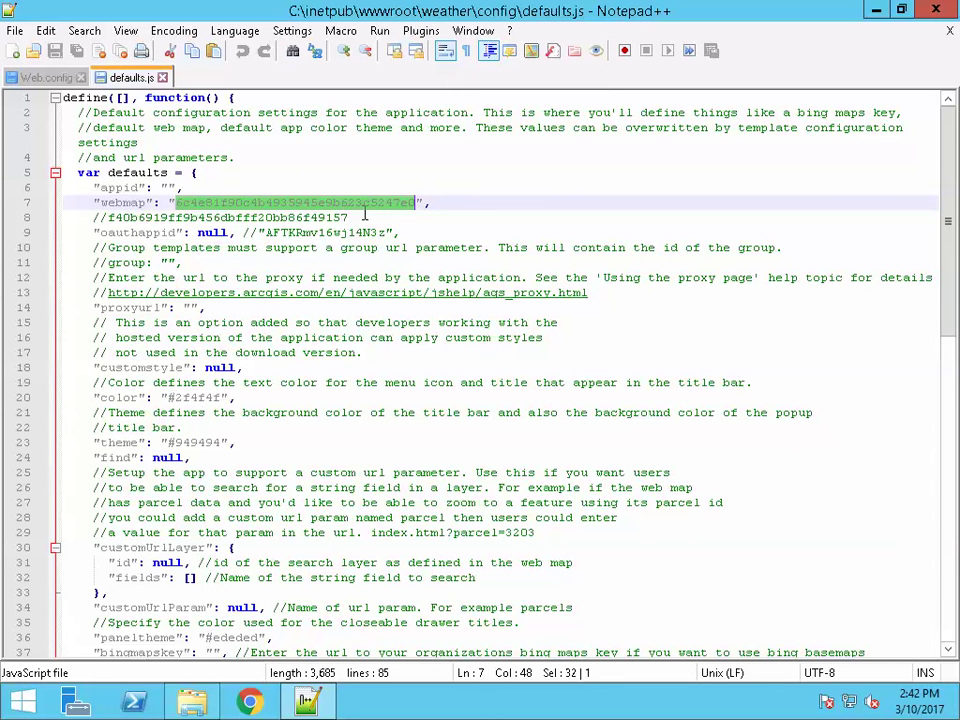
key("ctrl+v")
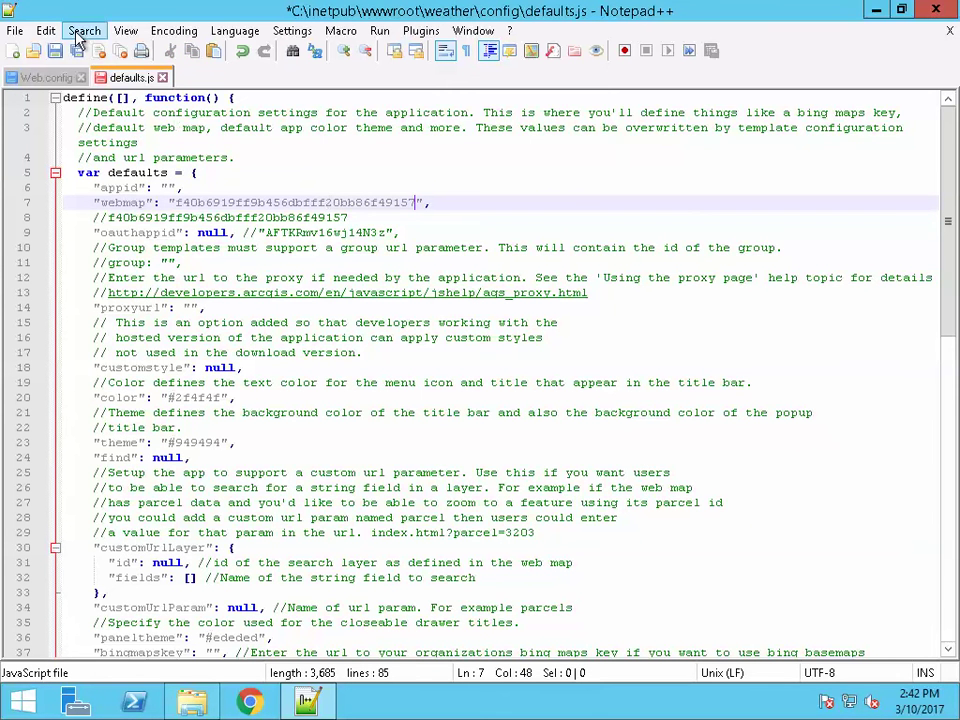
left_click(57, 51)
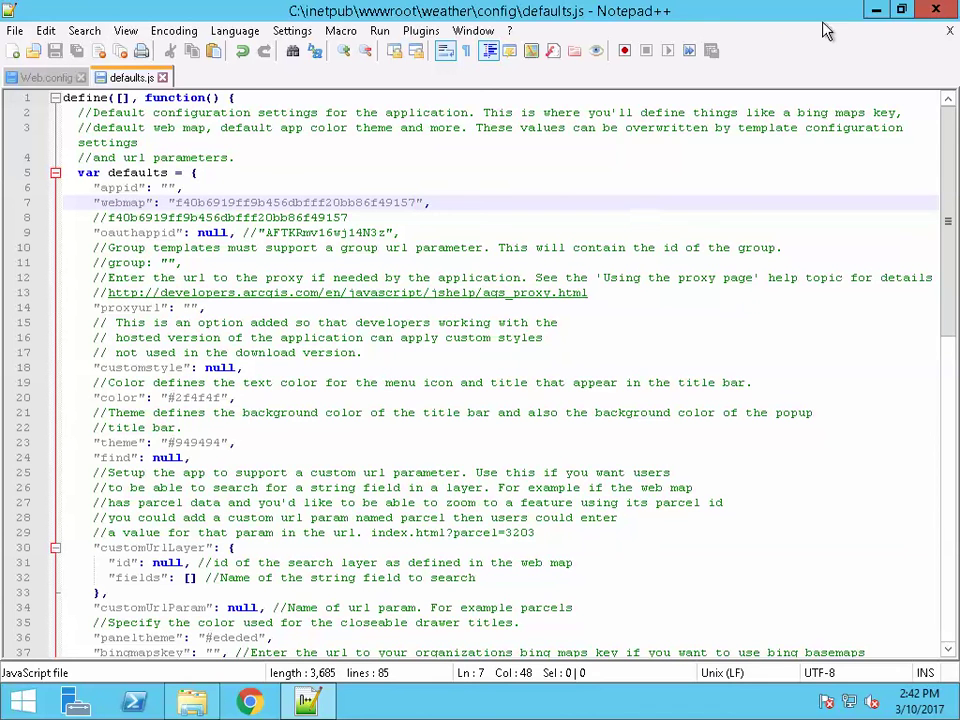
Minimize Notepad++, then reload the deployed app at frostgis.cloudapp.net/weather/ in the browser and highlight its address
left_click(875, 13)
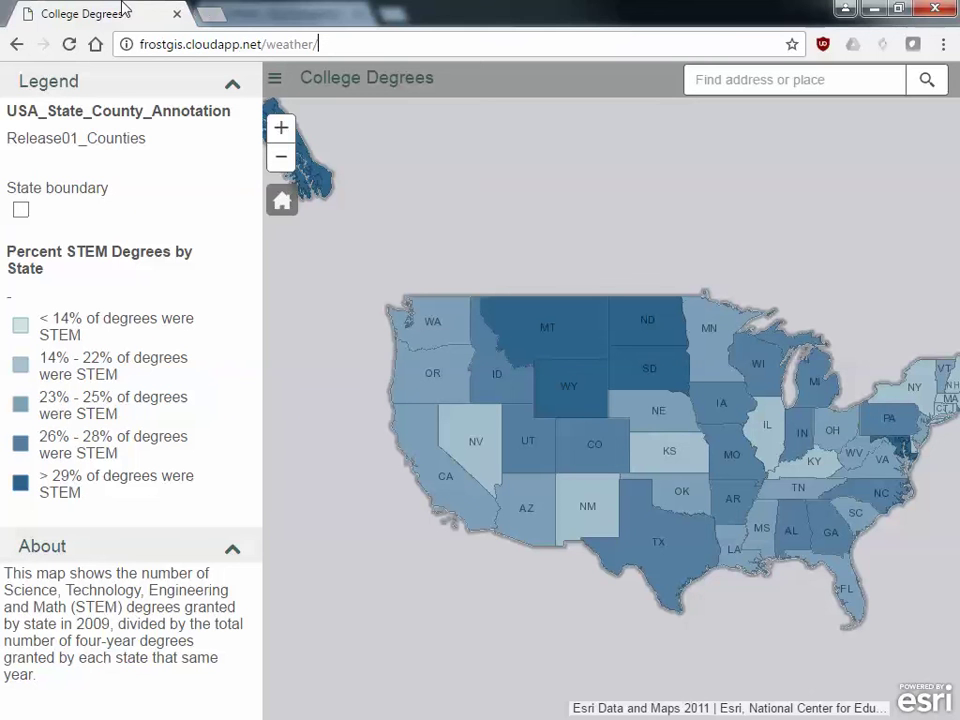
left_click(70, 44)
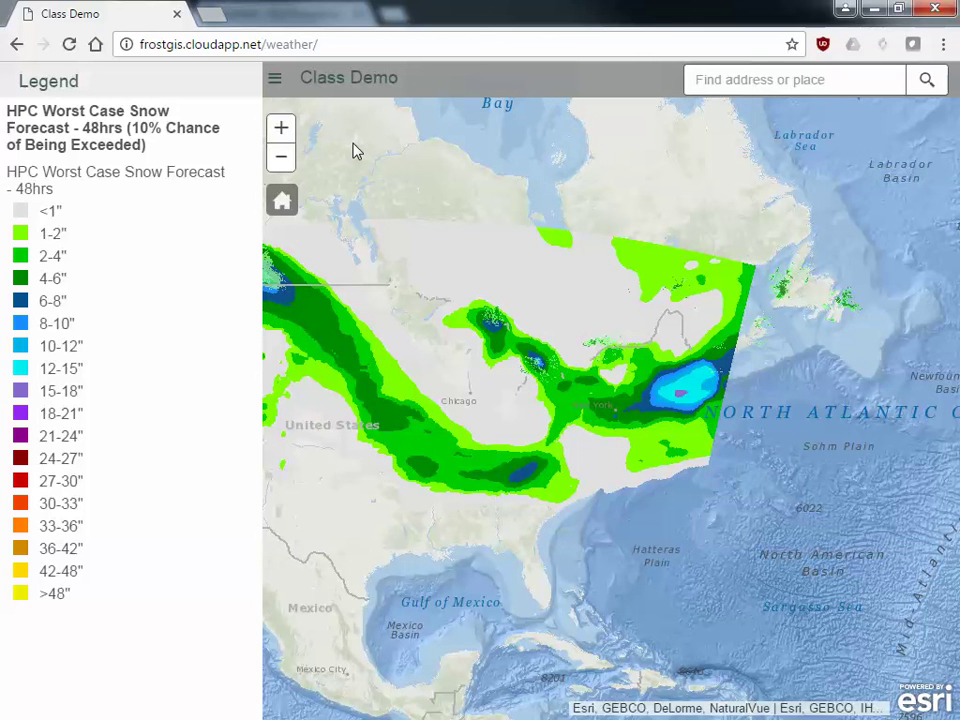
left_click(302, 44)
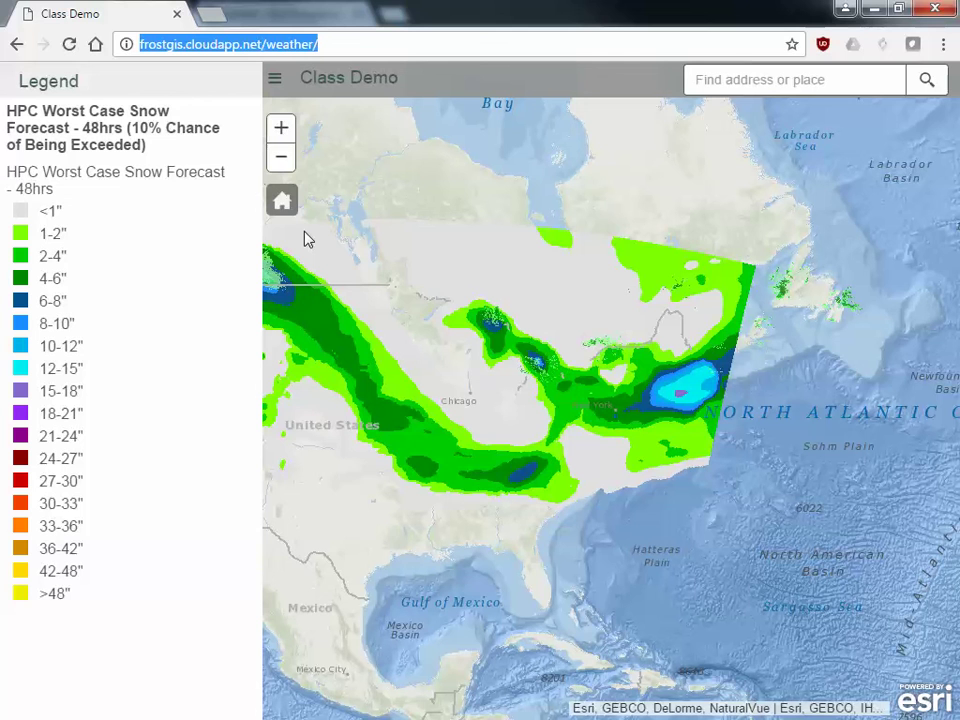